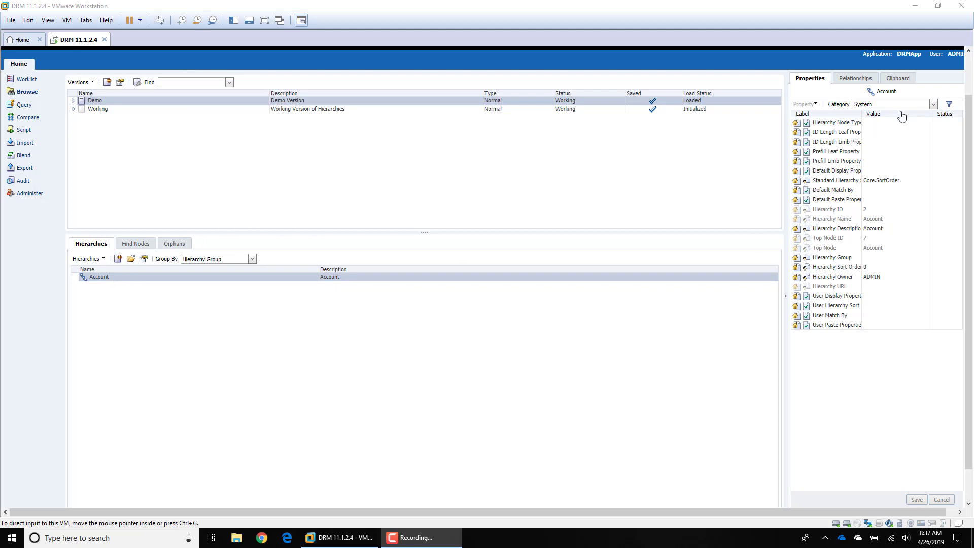
Display the Account hierarchy's properties for the Essbase category.
{"action": "left_click", "coordinate": [933, 108]}
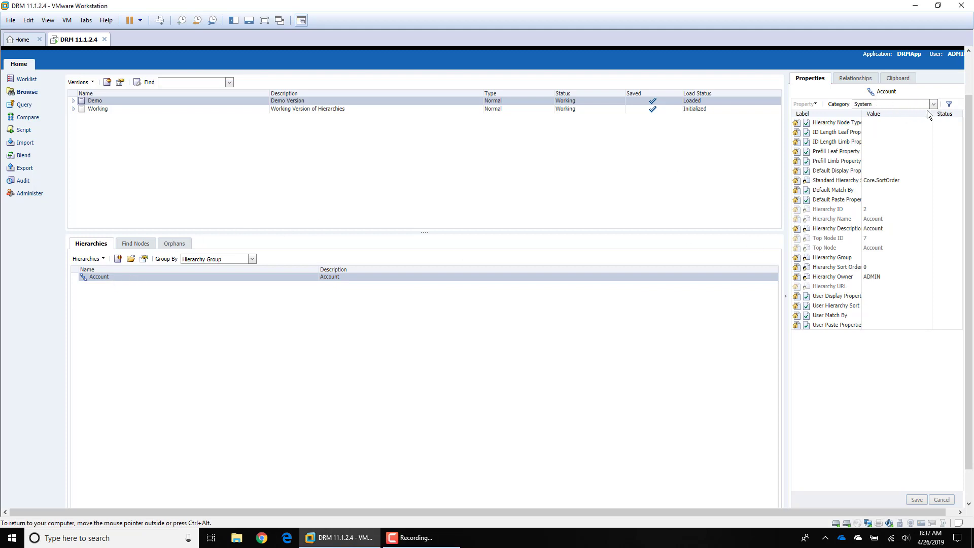
{"action": "left_click", "coordinate": [934, 104]}
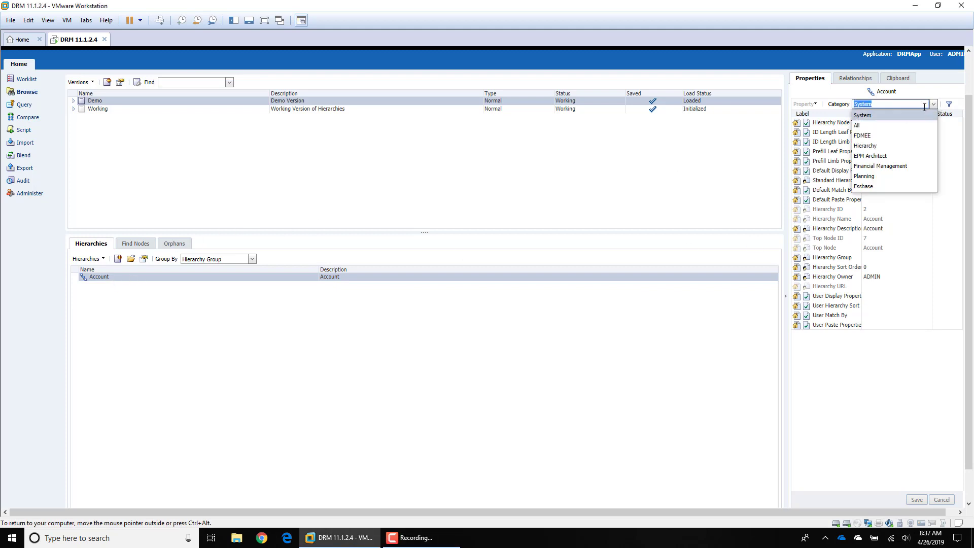
{"action": "left_click", "coordinate": [872, 187]}
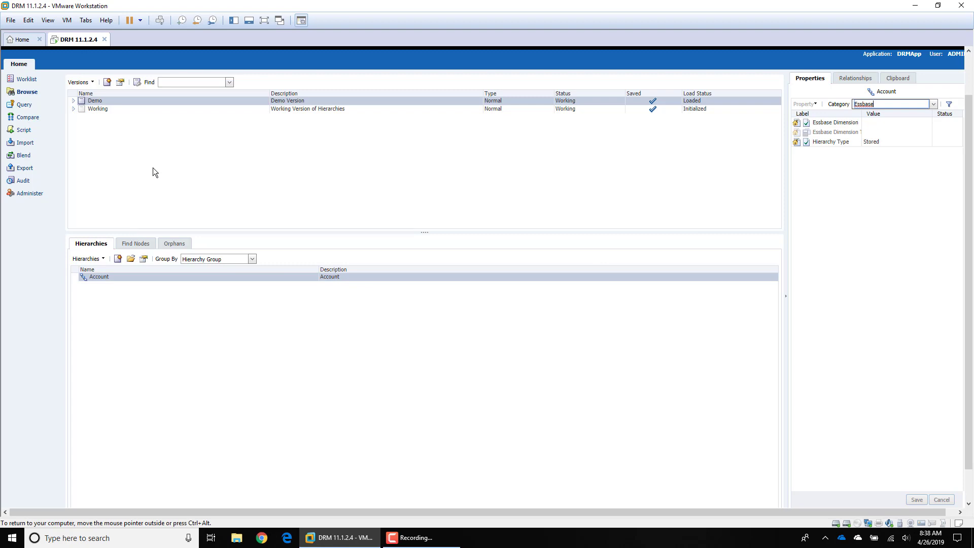
Create and save a new property category named Demo in the administration metadata, then close it.
{"action": "left_click", "coordinate": [29, 193]}
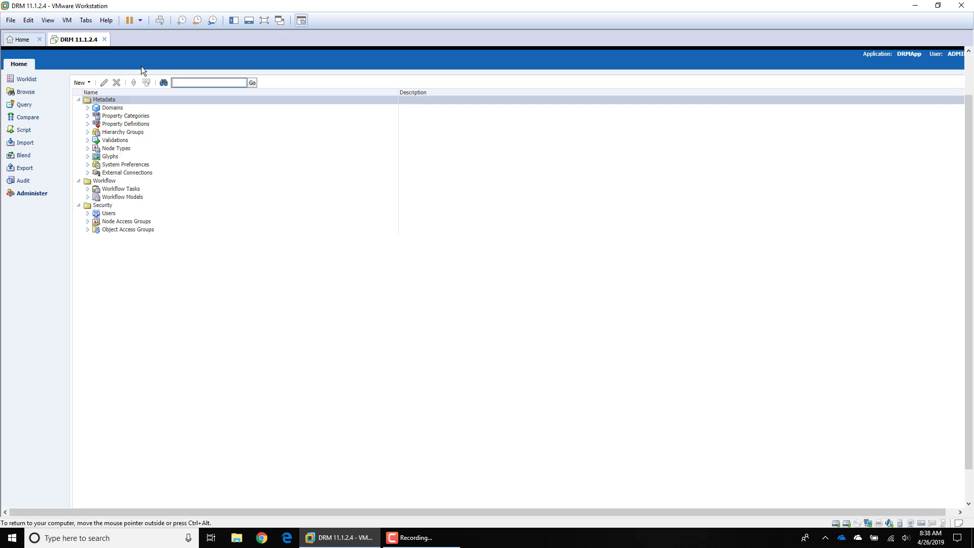
{"action": "left_click", "coordinate": [88, 117]}
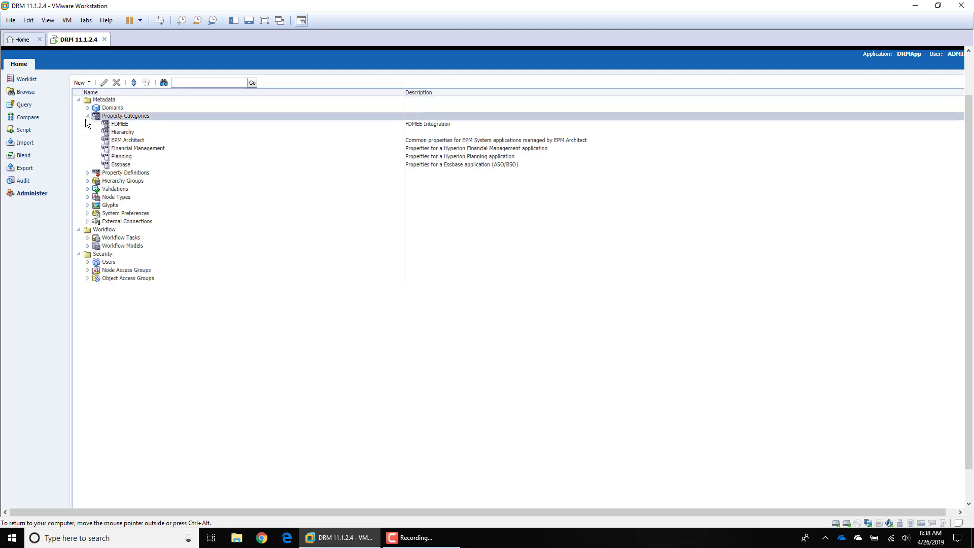
{"action": "left_click", "coordinate": [85, 84]}
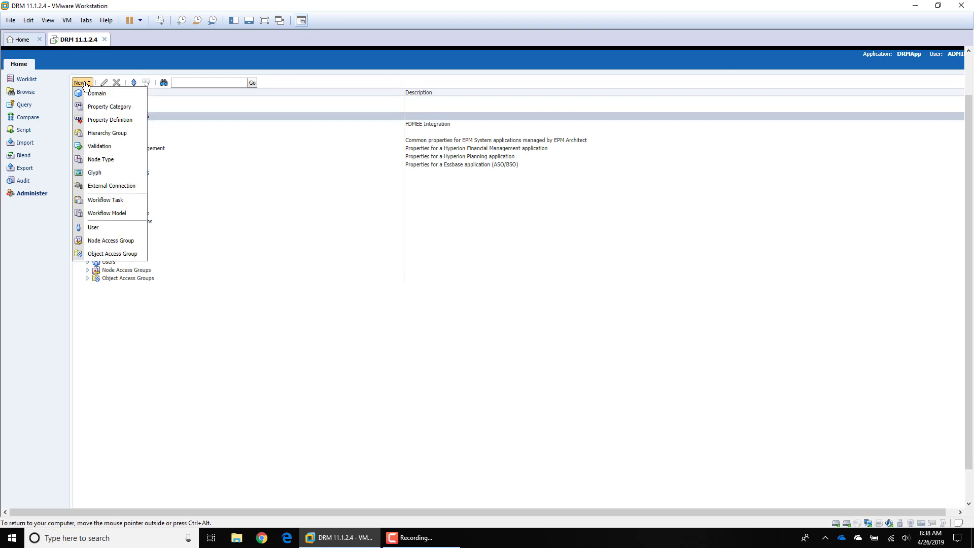
{"action": "left_click", "coordinate": [111, 108]}
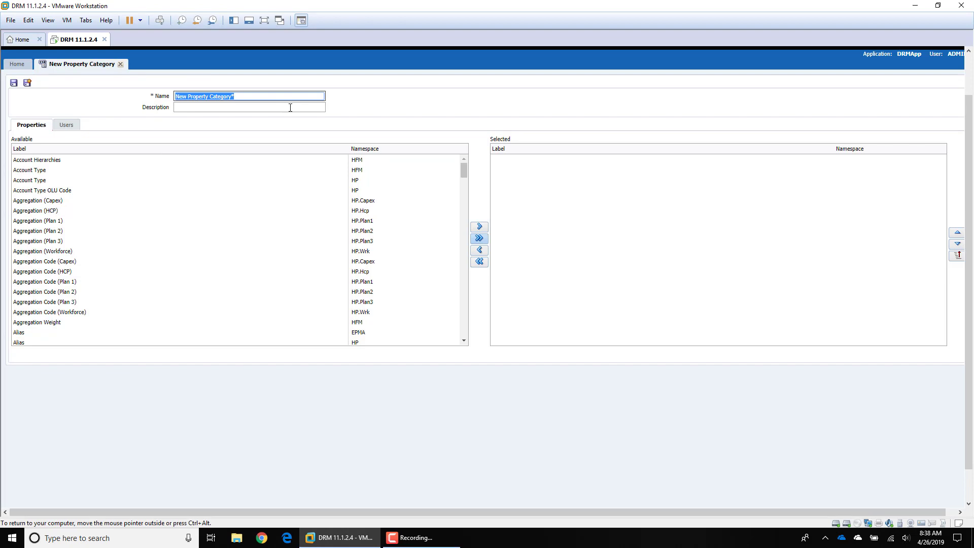
{"action": "type", "text": "Demo"}
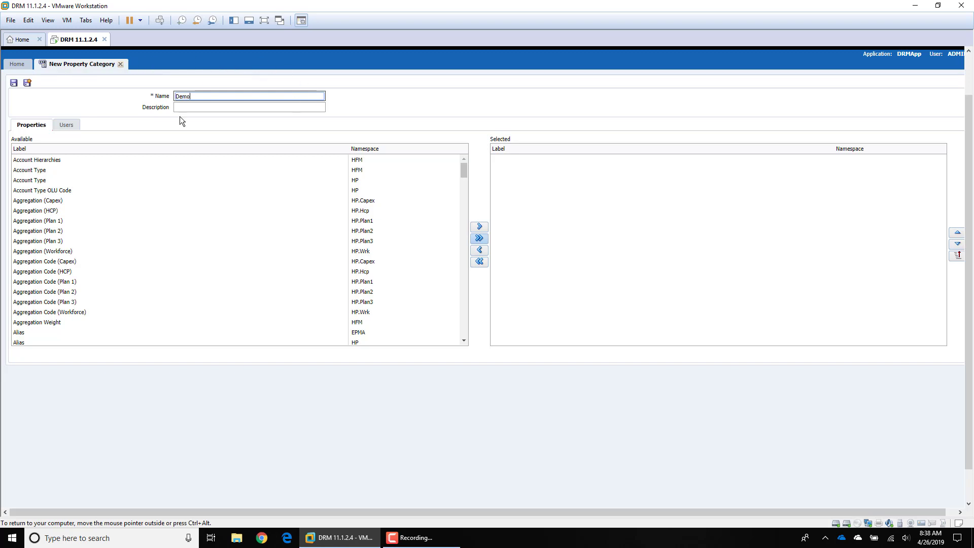
{"action": "left_click", "coordinate": [13, 82]}
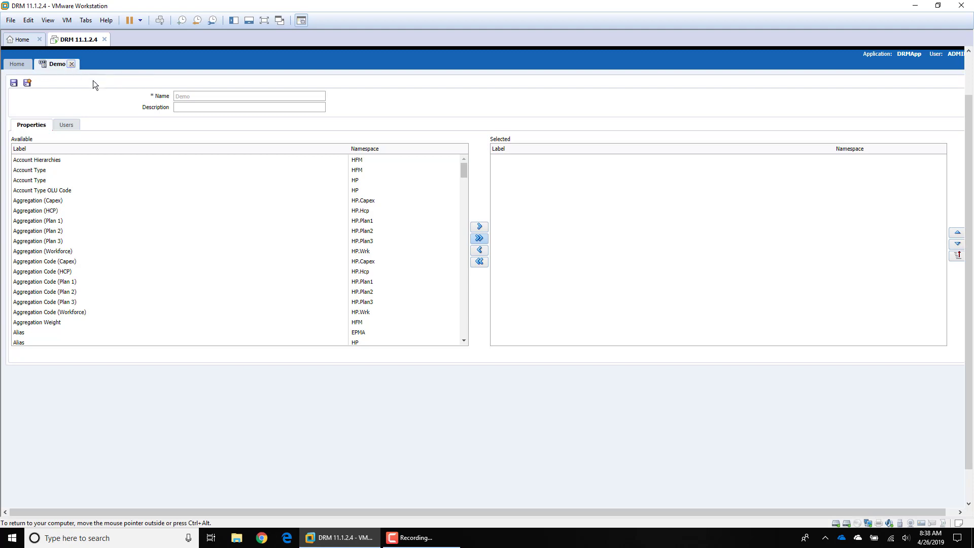
{"action": "left_click", "coordinate": [72, 64]}
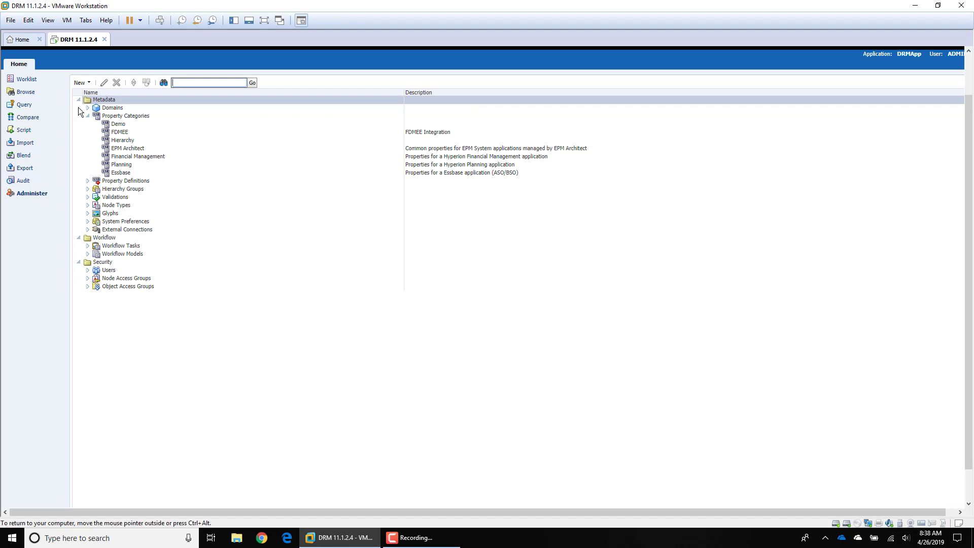
Start a new property definition named PLN_Datastorage with the label Hyperion Planning Datastorage.
{"action": "left_click", "coordinate": [82, 82]}
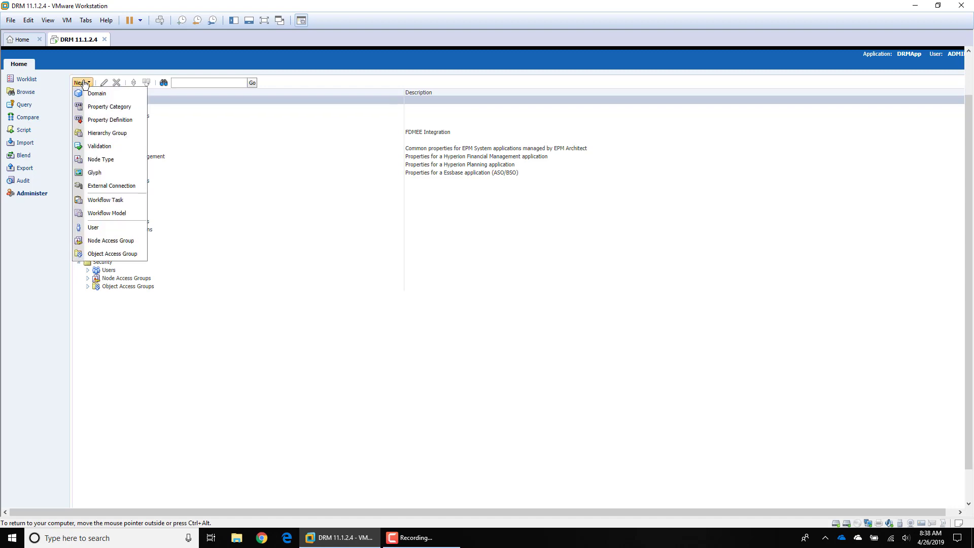
{"action": "left_click", "coordinate": [112, 120]}
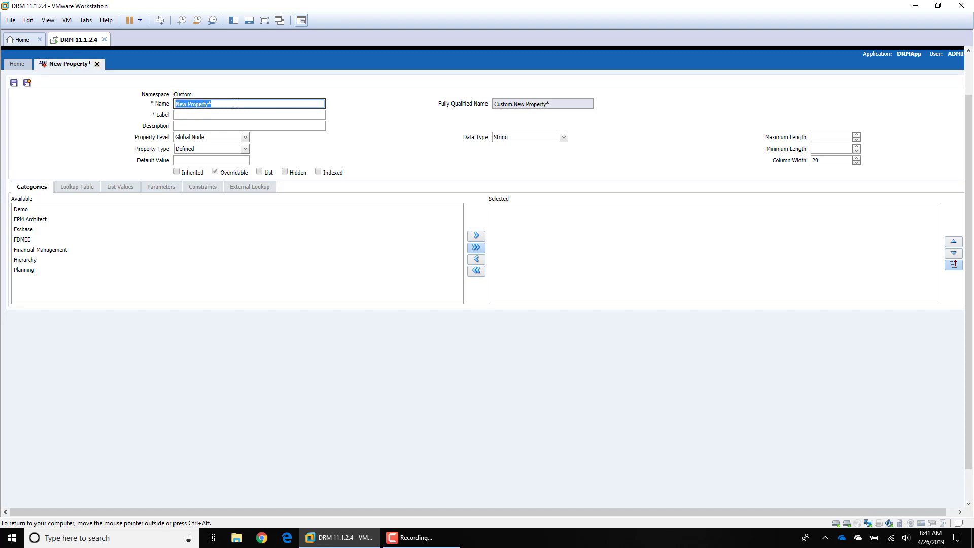
{"action": "type", "text": "PLN_Datastorage"}
{"action": "left_click", "coordinate": [212, 116]}
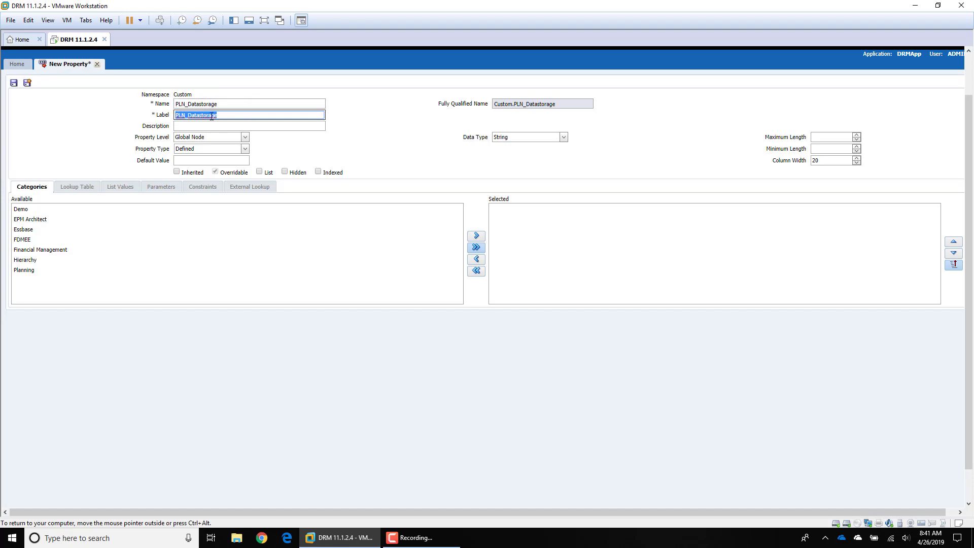
{"action": "type", "text": "Hyperion Planning Datastorage"}
Copy the property's label text into its description.
{"action": "left_click_drag", "start_coordinate": [262, 115], "coordinate": [150, 129]}
{"action": "key", "text": "ctrl+c"}
{"action": "left_click", "coordinate": [202, 125]}
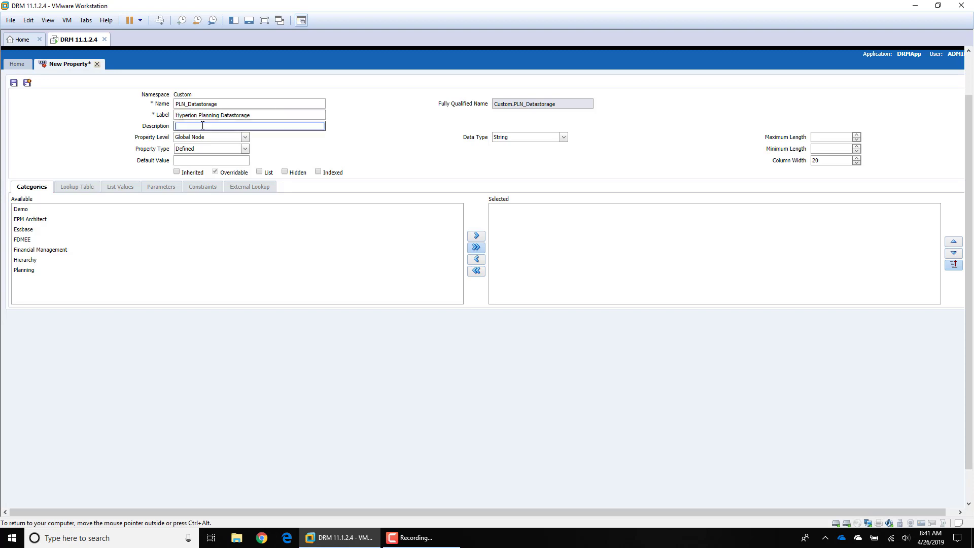
{"action": "key", "text": "ctrl+v"}
Shorten the property's label to Planning Datastorage.
{"action": "key", "text": "shift+Tab"}
{"action": "left_click", "coordinate": [201, 115]}
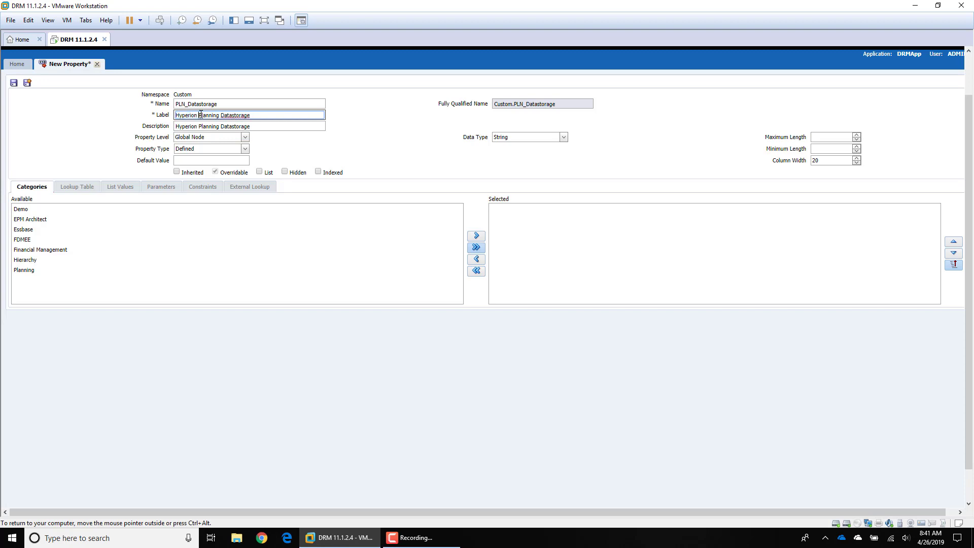
{"action": "key", "text": "BackSpace"}
{"action": "key", "text": "BackSpace"}
{"action": "key", "text": "BackSpace"}
{"action": "key", "text": "BackSpace"}
{"action": "key", "text": "BackSpace"}
{"action": "key", "text": "BackSpace"}
{"action": "key", "text": "BackSpace"}
{"action": "key", "text": "BackSpace"}
{"action": "key", "text": "BackSpace"}
Set the property level to Local Node and the default value to Store.
{"action": "left_click", "coordinate": [244, 138]}
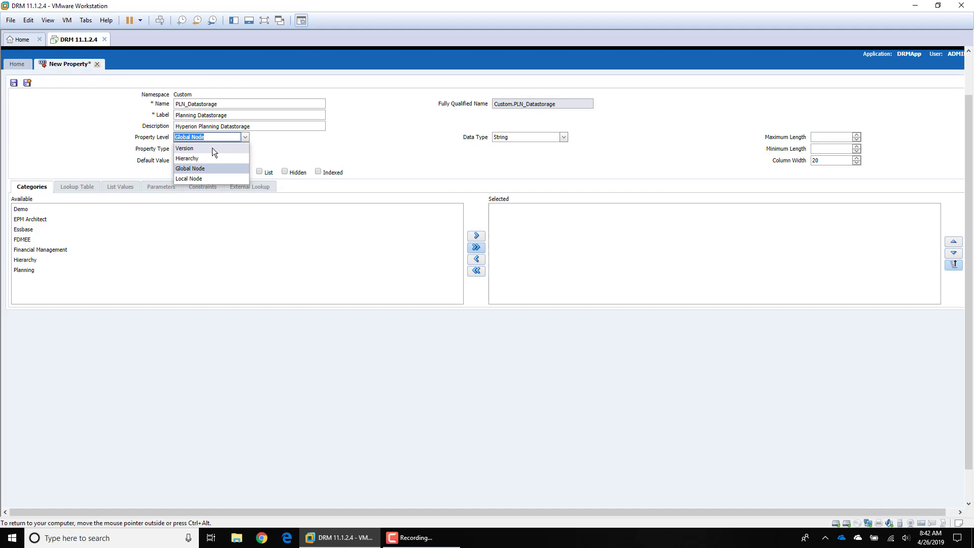
{"action": "left_click", "coordinate": [194, 180]}
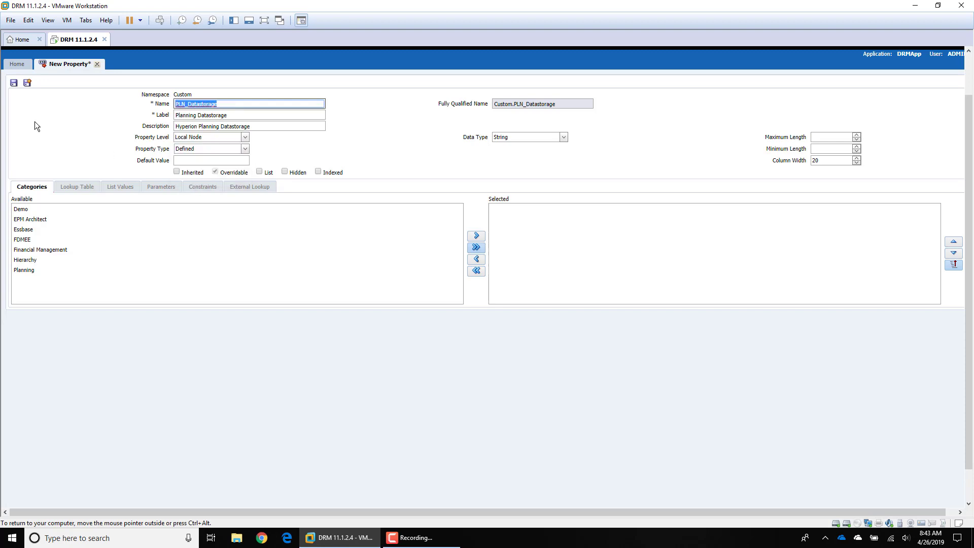
{"action": "left_click", "coordinate": [202, 161]}
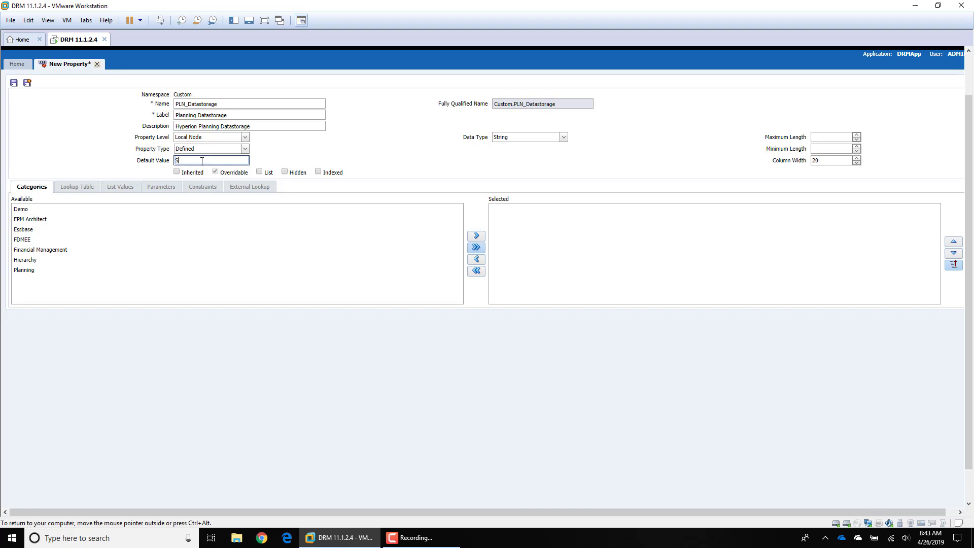
{"action": "type", "text": "ore"}
Assign the property to the Demo category and enable its List option.
{"action": "left_click", "coordinate": [35, 208]}
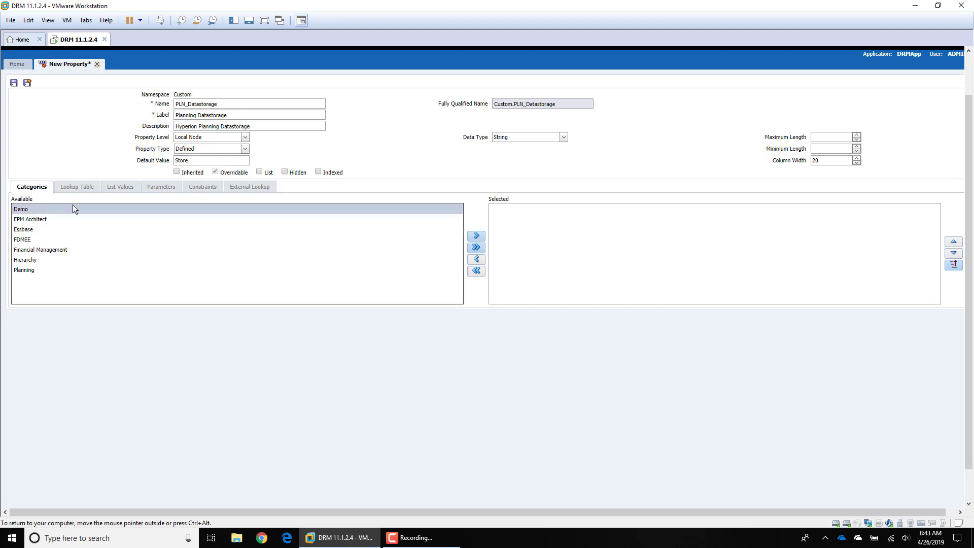
{"action": "left_click", "coordinate": [479, 236]}
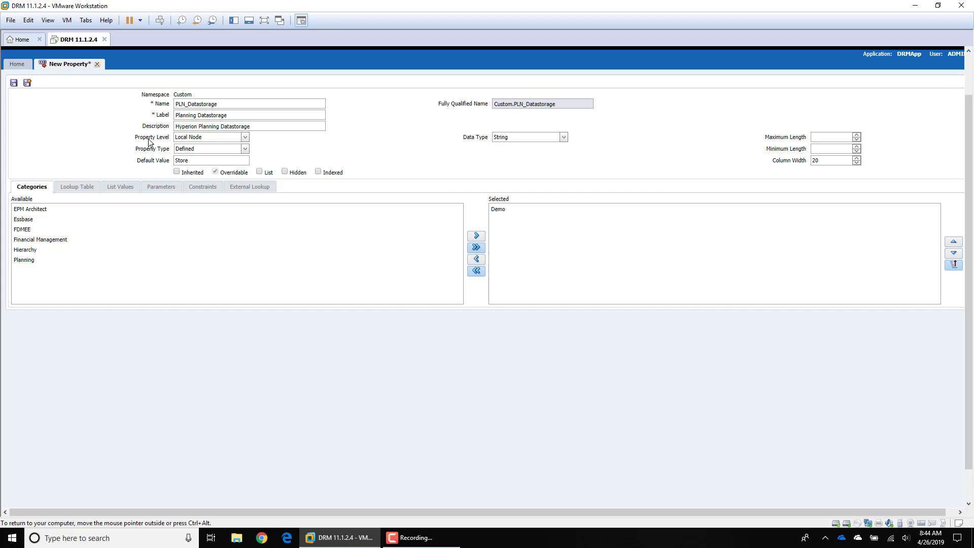
{"action": "left_click", "coordinate": [245, 150]}
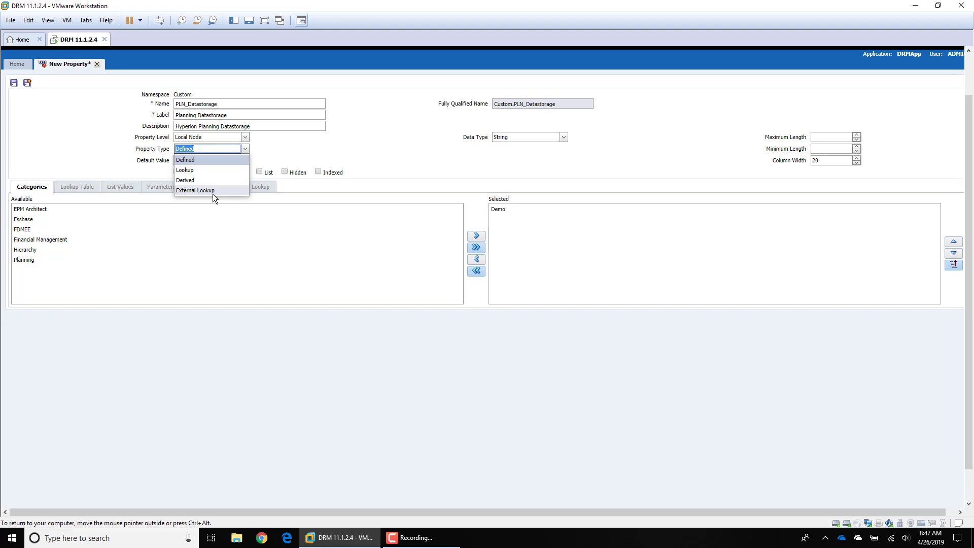
{"action": "left_click", "coordinate": [50, 148]}
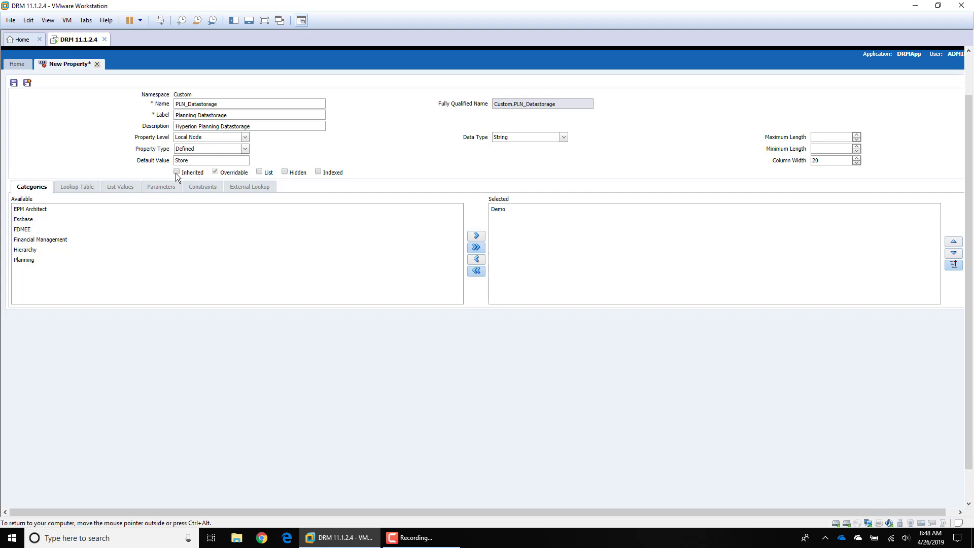
{"action": "left_click", "coordinate": [216, 171]}
{"action": "left_click", "coordinate": [260, 172]}
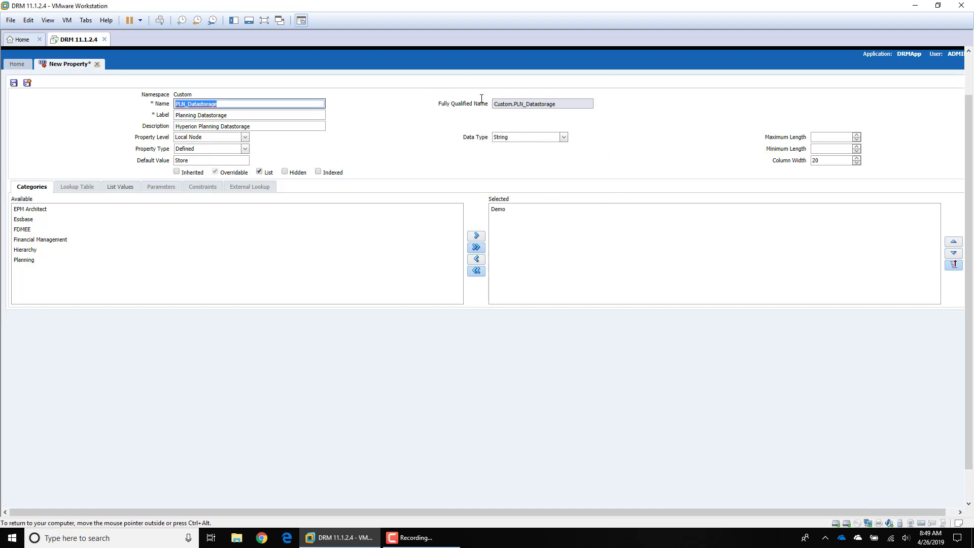
Browse the available data types for the property and choose String.
{"action": "left_click", "coordinate": [565, 138]}
{"action": "left_click_drag", "start_coordinate": [565, 247], "coordinate": [558, 145]}
{"action": "left_click_drag", "start_coordinate": [568, 178], "coordinate": [567, 260]}
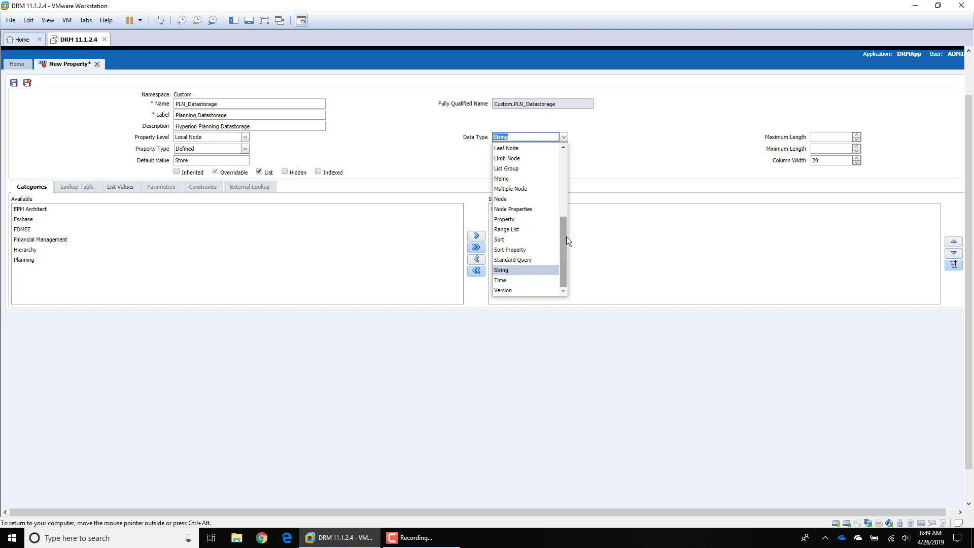
{"action": "left_click_drag", "start_coordinate": [565, 236], "coordinate": [576, 157]}
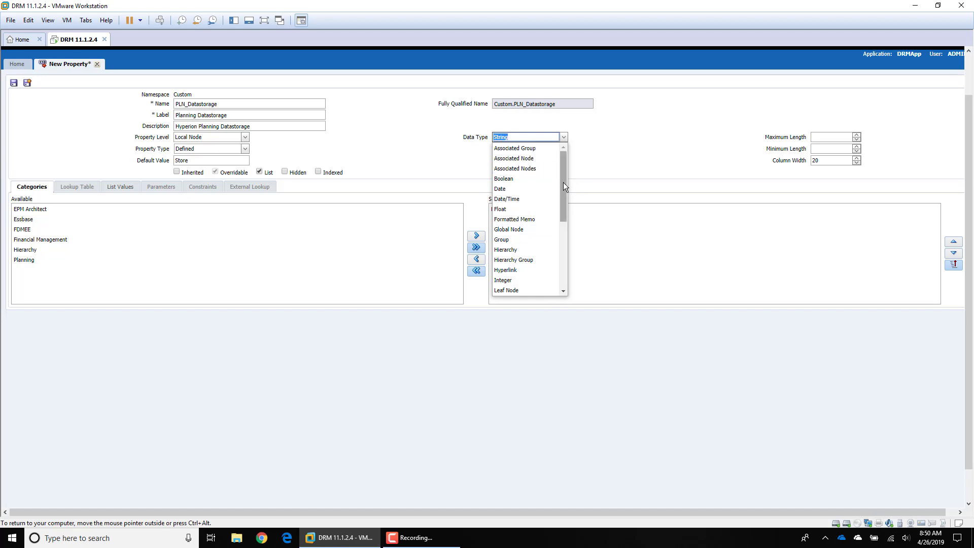
{"action": "left_click_drag", "start_coordinate": [563, 182], "coordinate": [555, 272]}
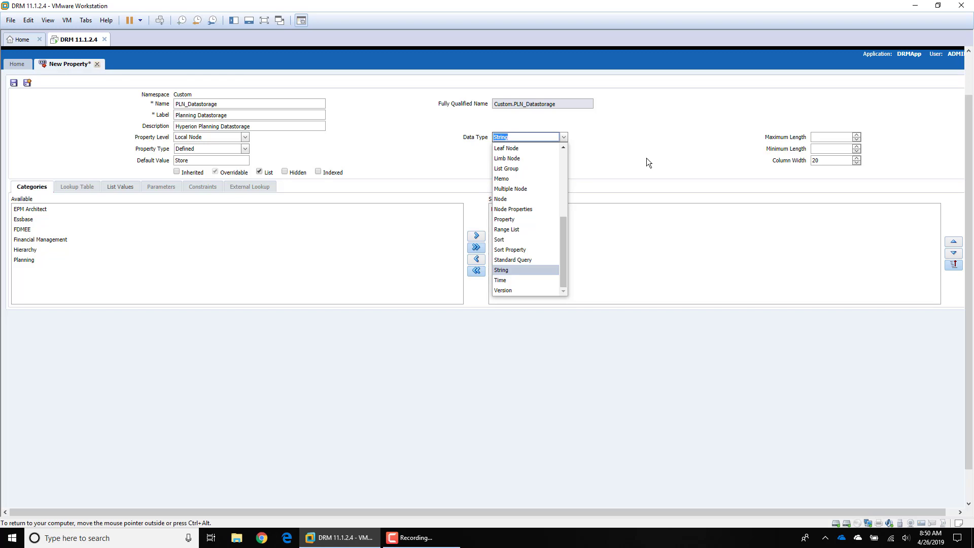
{"action": "left_click", "coordinate": [508, 272]}
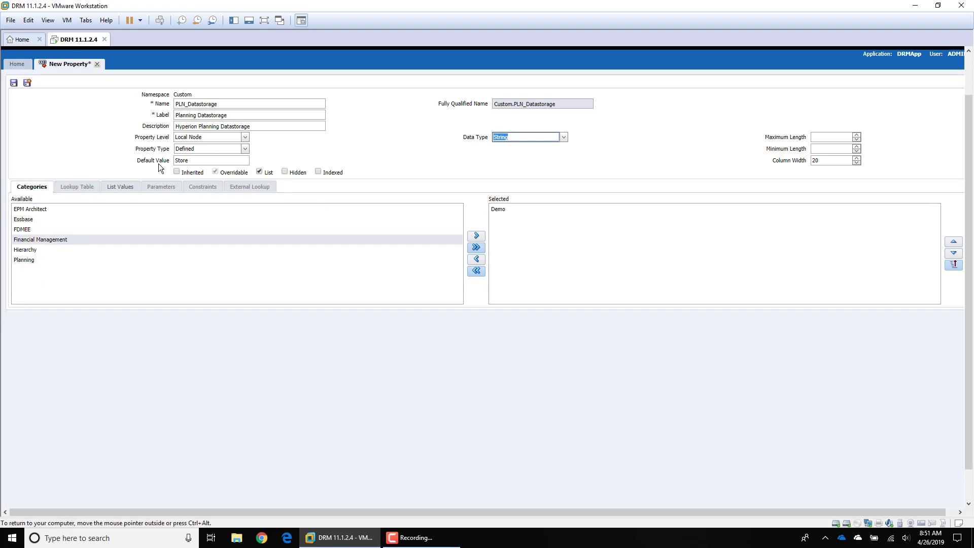
Set the property type to Lookup and start a lookup table row, then discard that row.
{"action": "left_click", "coordinate": [246, 149]}
{"action": "left_click", "coordinate": [202, 167]}
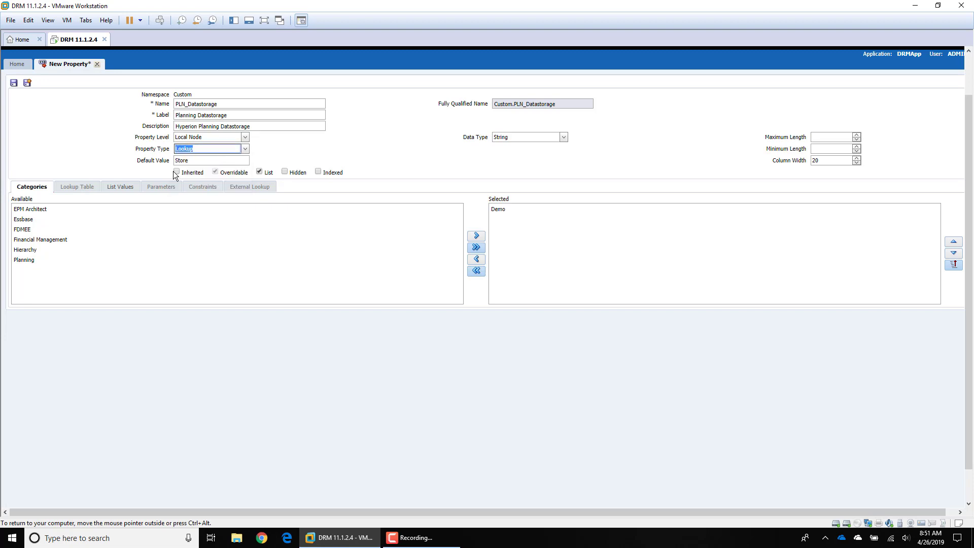
{"action": "left_click", "coordinate": [75, 191]}
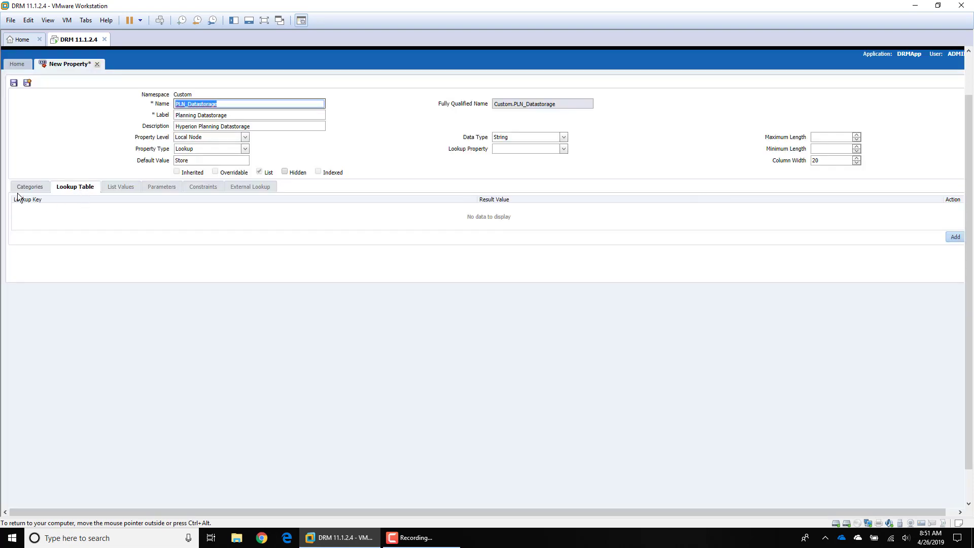
{"action": "left_click", "coordinate": [952, 237]}
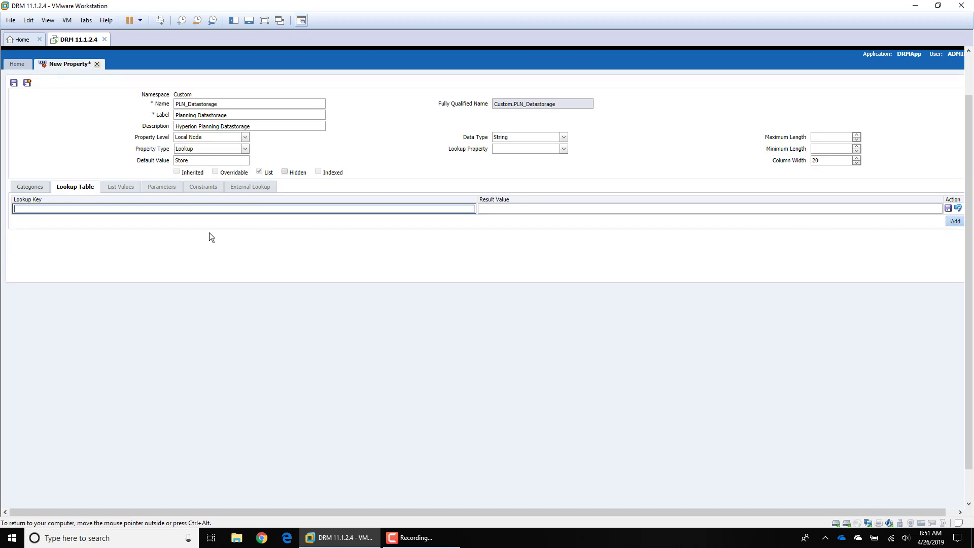
{"action": "left_click", "coordinate": [958, 209]}
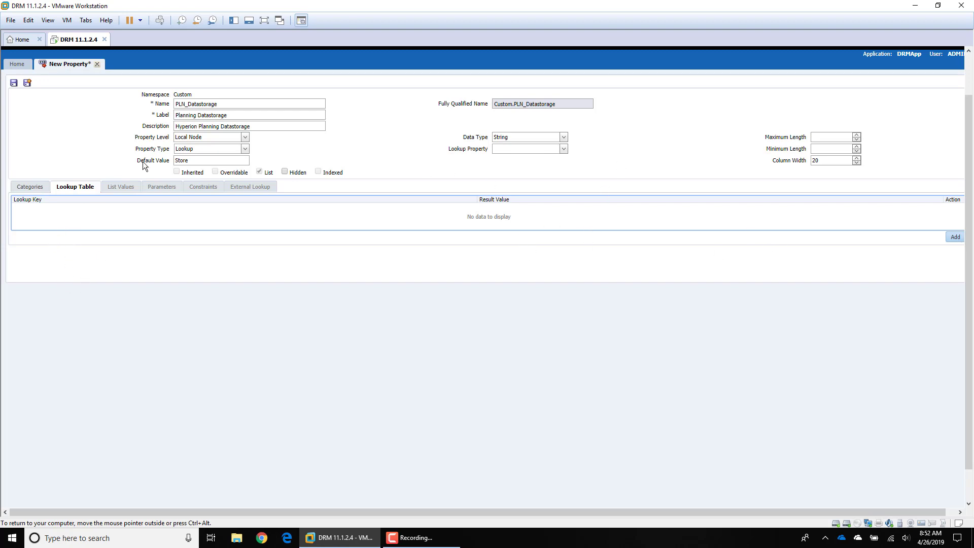
Set the property type to Derived and examine its parameters and the available Formula and Script options.
{"action": "left_click", "coordinate": [247, 152]}
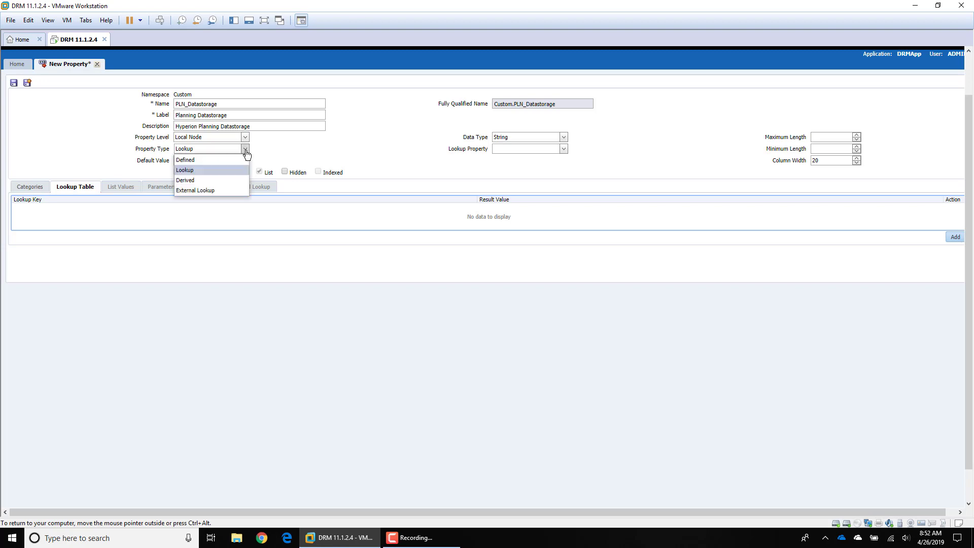
{"action": "left_click", "coordinate": [193, 180]}
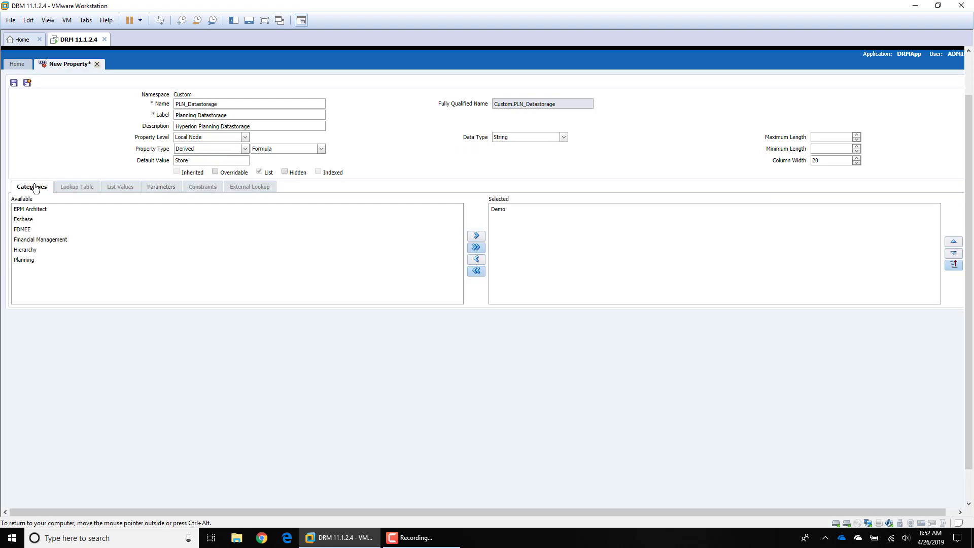
{"action": "left_click", "coordinate": [159, 193]}
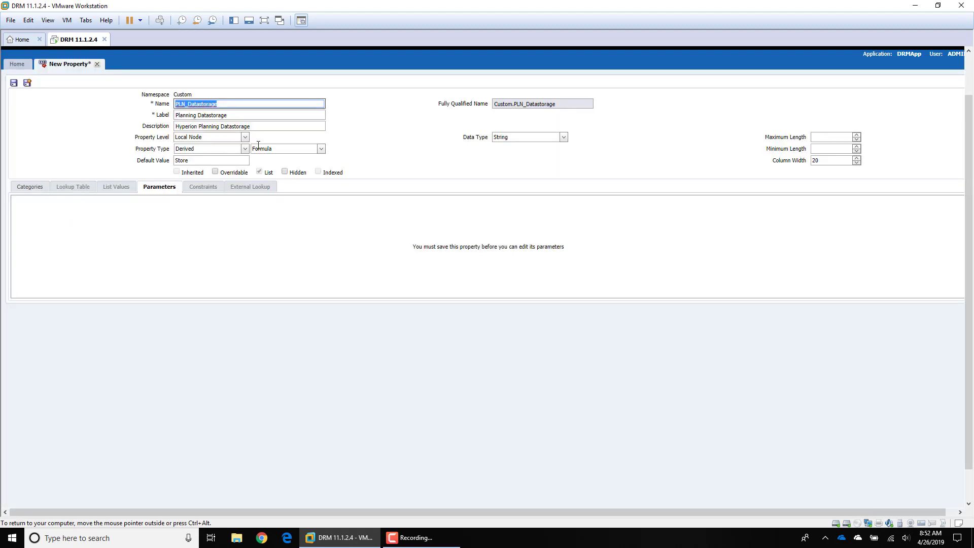
{"action": "left_click", "coordinate": [321, 148]}
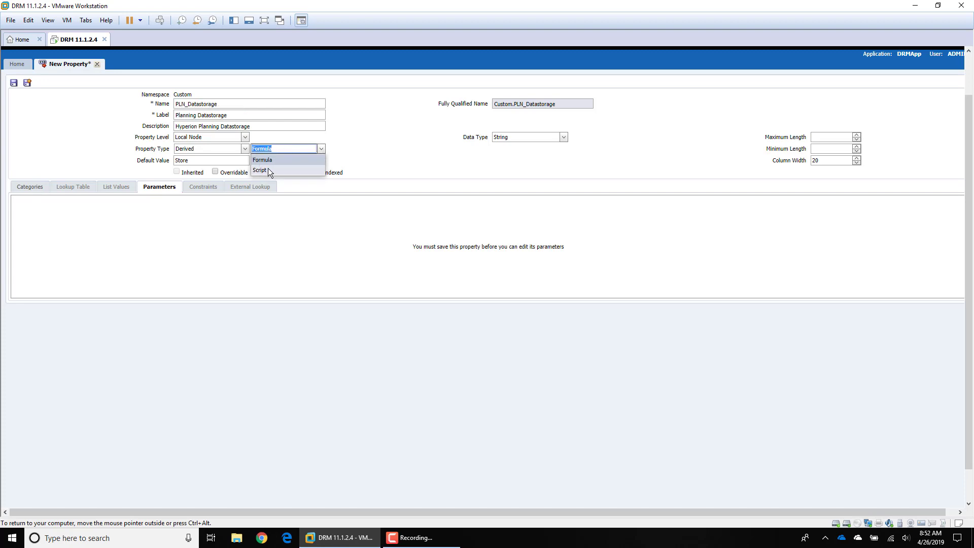
Set the property type to External Lookup and examine its external connection and operation settings.
{"action": "left_click", "coordinate": [245, 148]}
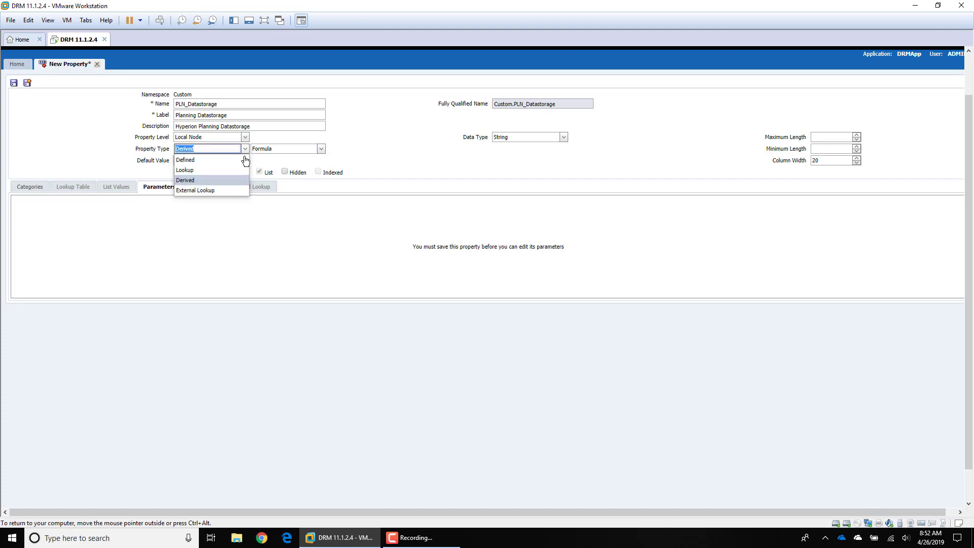
{"action": "left_click", "coordinate": [208, 190]}
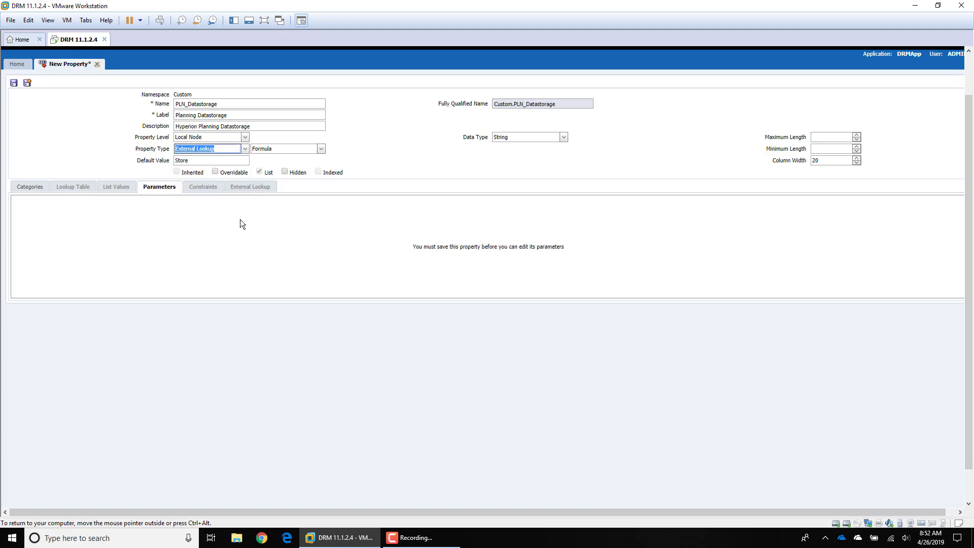
{"action": "left_click", "coordinate": [250, 188]}
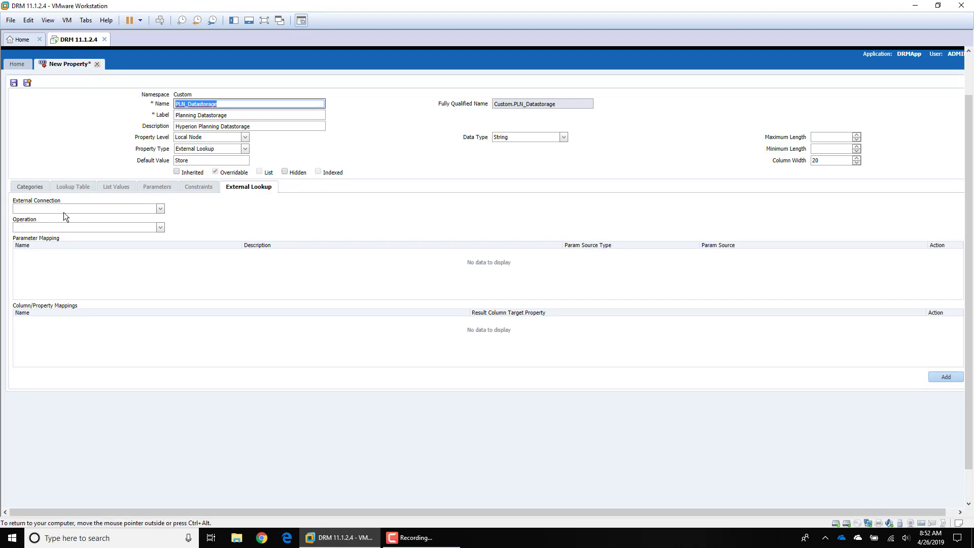
{"action": "left_click", "coordinate": [163, 213]}
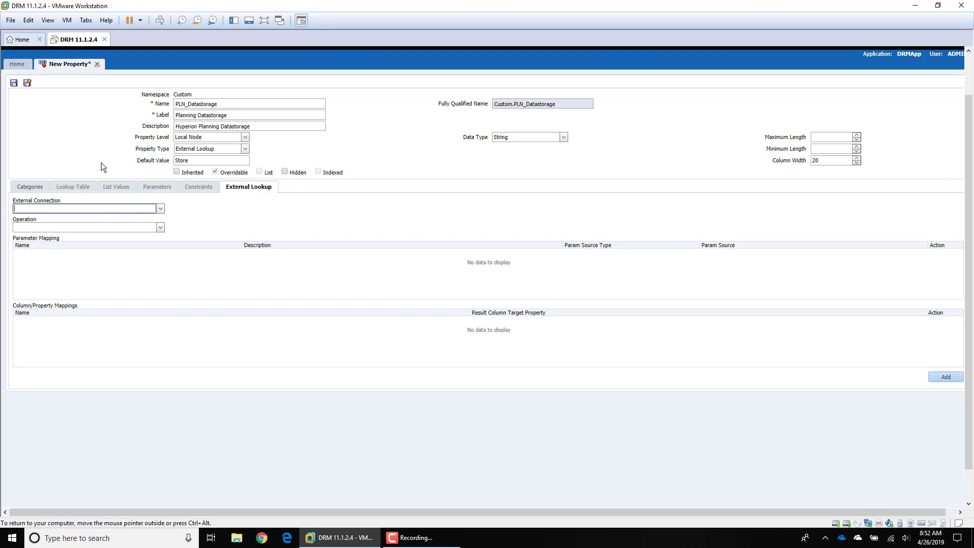
{"action": "left_click", "coordinate": [159, 226]}
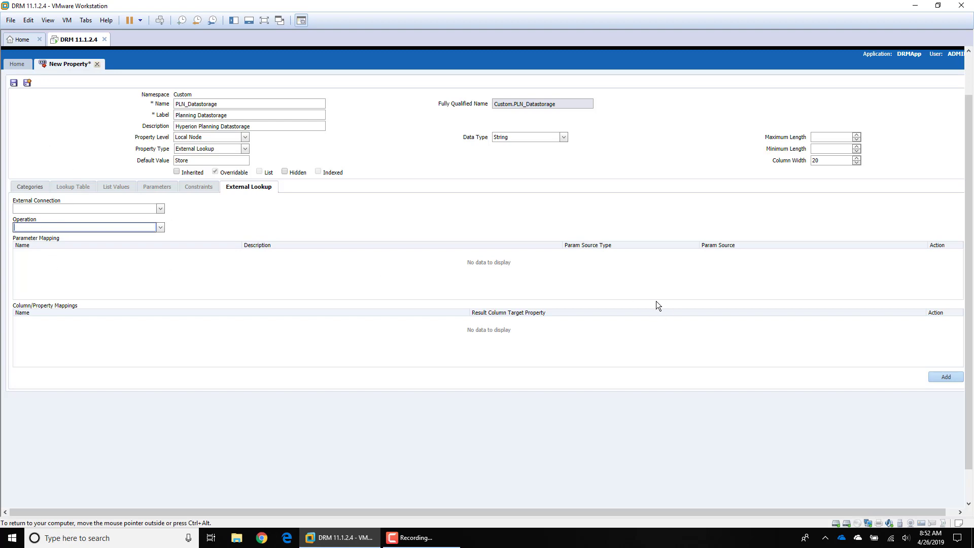
Set the property type back to Defined and enable the List option again.
{"action": "left_click", "coordinate": [245, 149]}
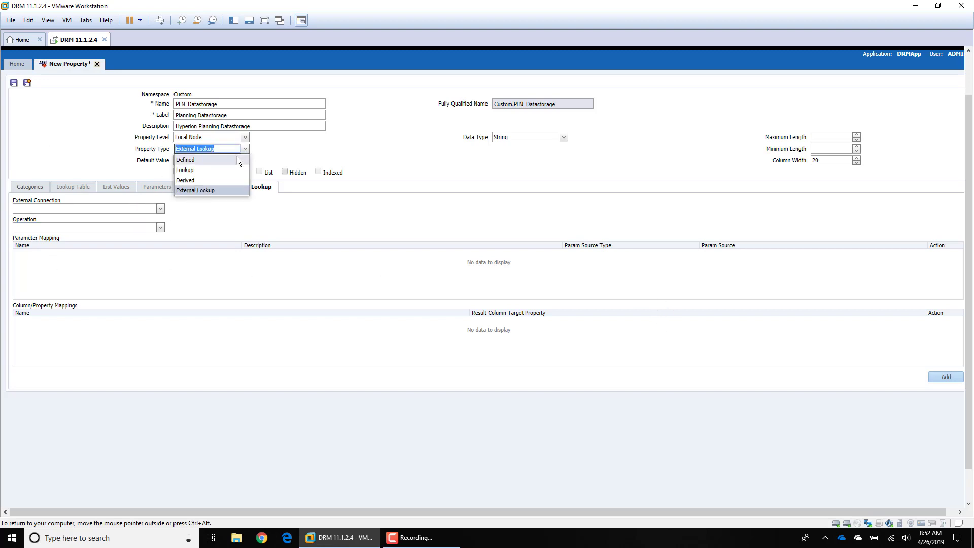
{"action": "left_click", "coordinate": [196, 159]}
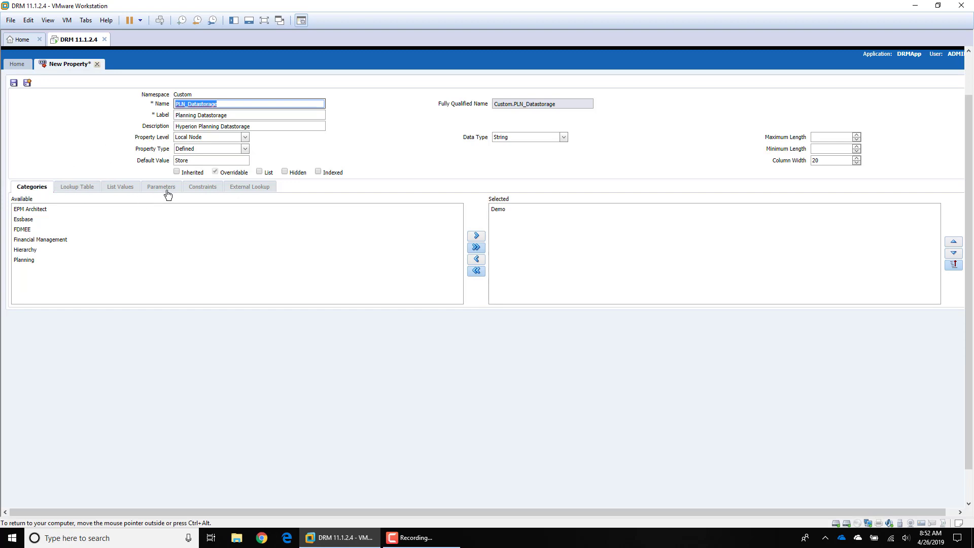
{"action": "left_click", "coordinate": [260, 172]}
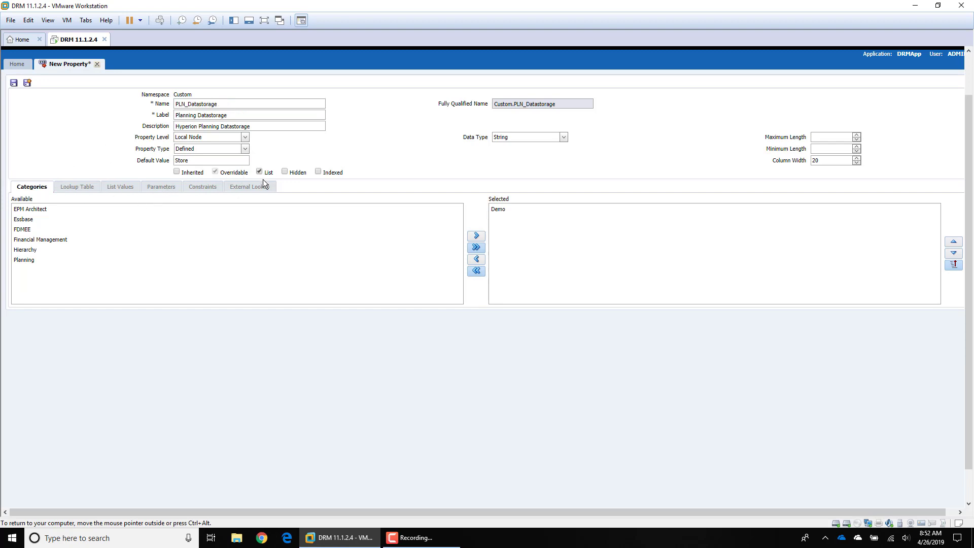
Add Store and Shared as the property's list values, and save and close the property definition.
{"action": "left_click", "coordinate": [125, 187]}
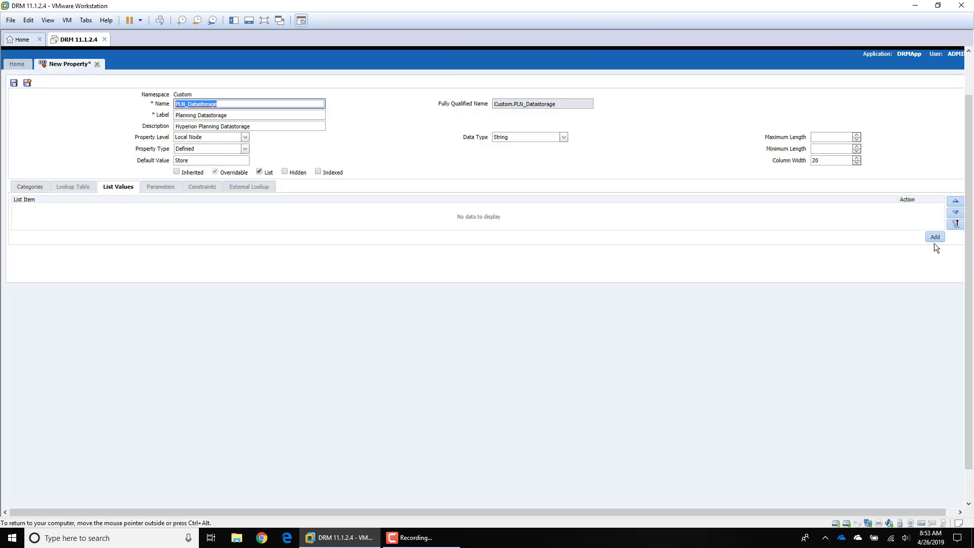
{"action": "left_click", "coordinate": [934, 240]}
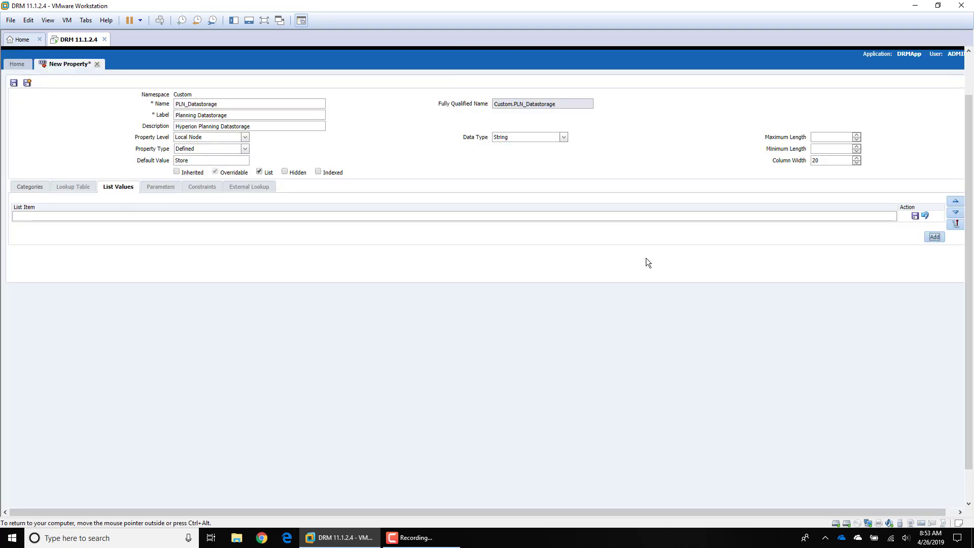
{"action": "type", "text": "Store"}
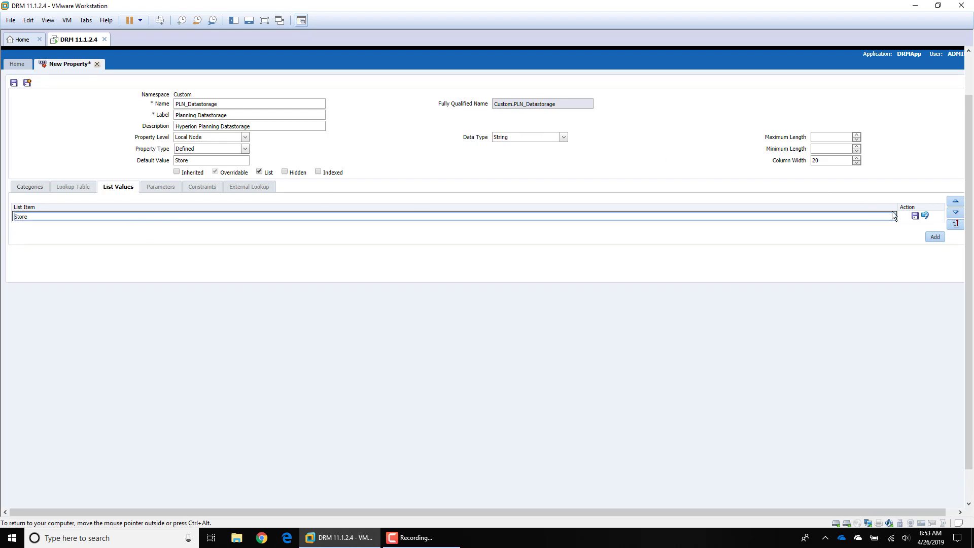
{"action": "left_click", "coordinate": [914, 216]}
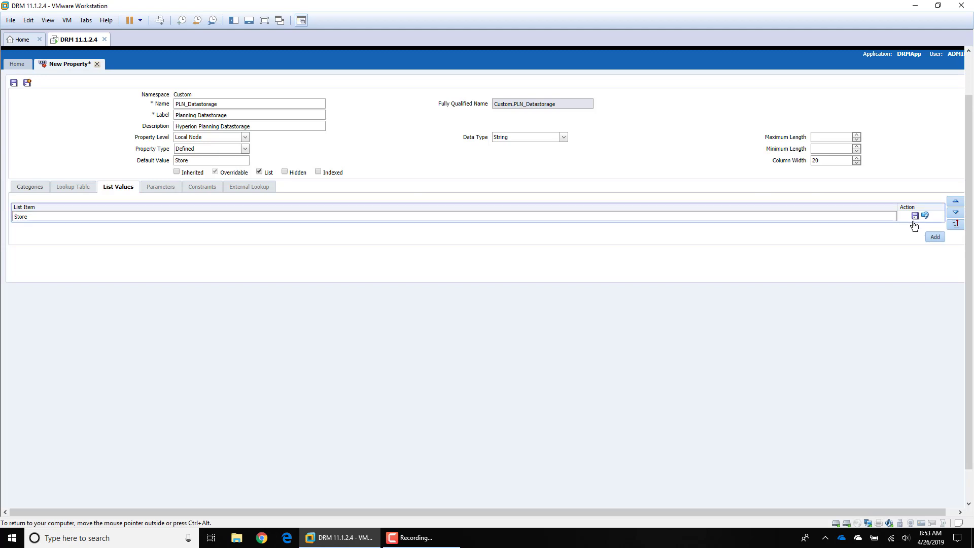
{"action": "left_click", "coordinate": [934, 236]}
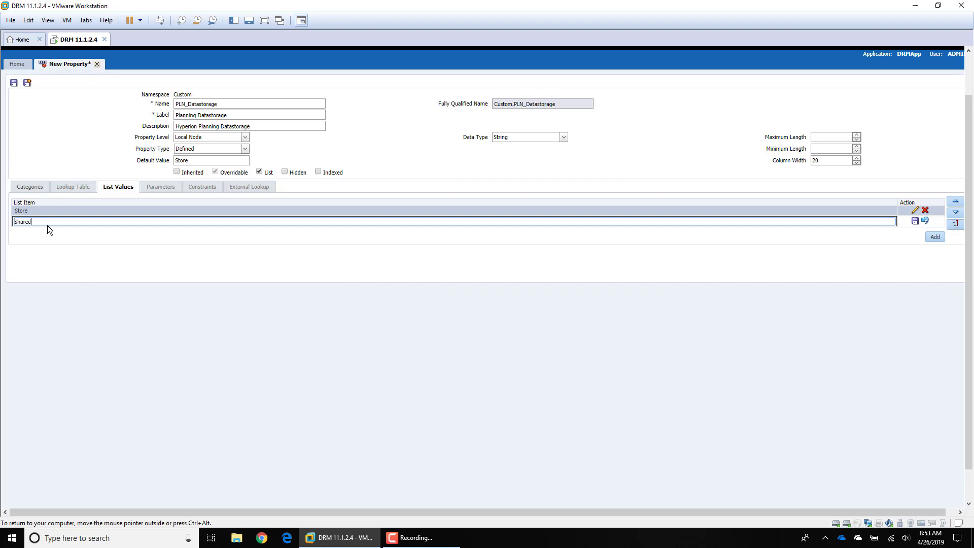
{"action": "left_click", "coordinate": [914, 221]}
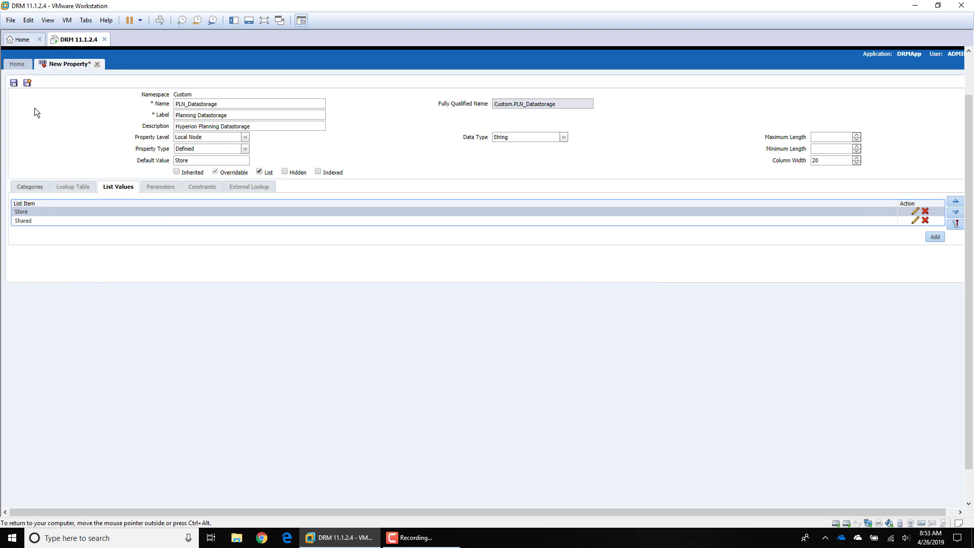
{"action": "left_click", "coordinate": [13, 83]}
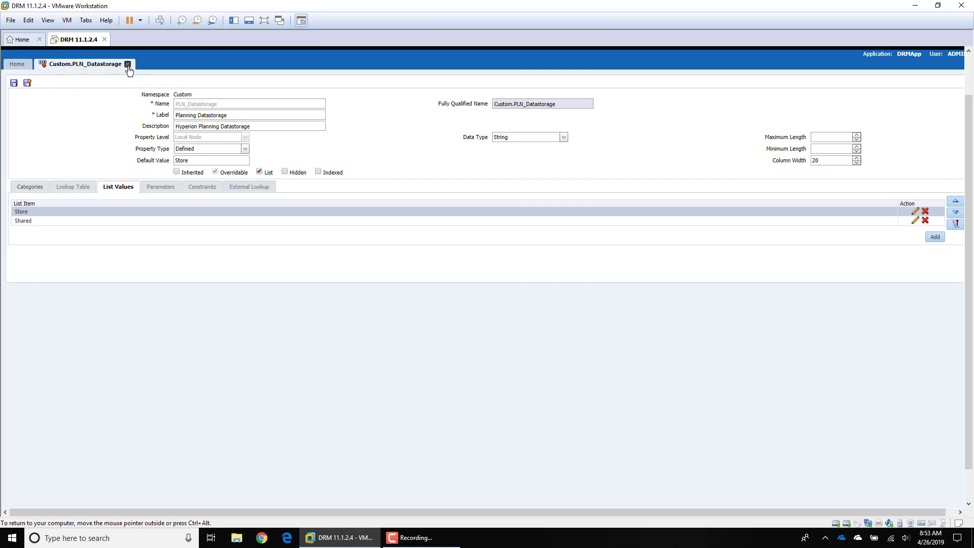
{"action": "left_click", "coordinate": [128, 64]}
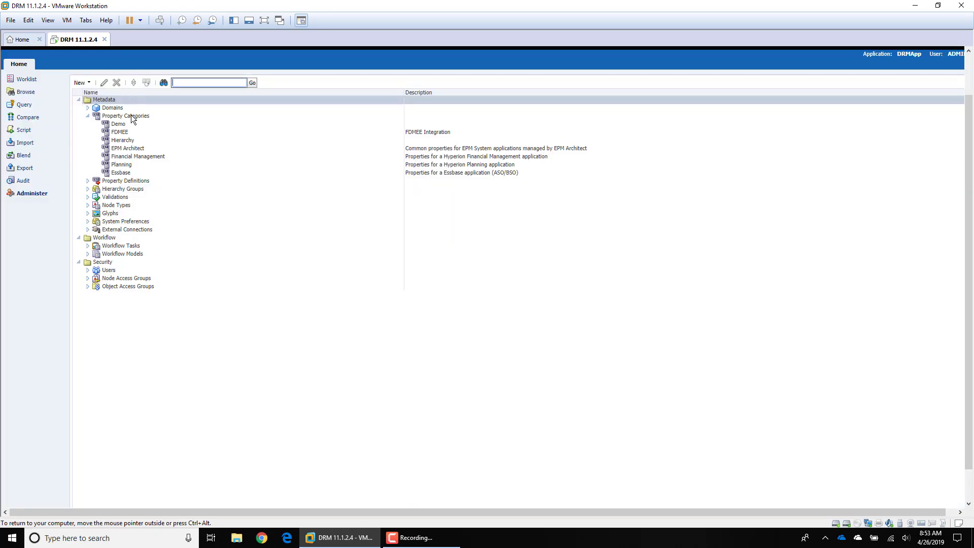
Open the Account hierarchy of the Demo version and display the top node's properties in the Demo category.
{"action": "left_click", "coordinate": [27, 92]}
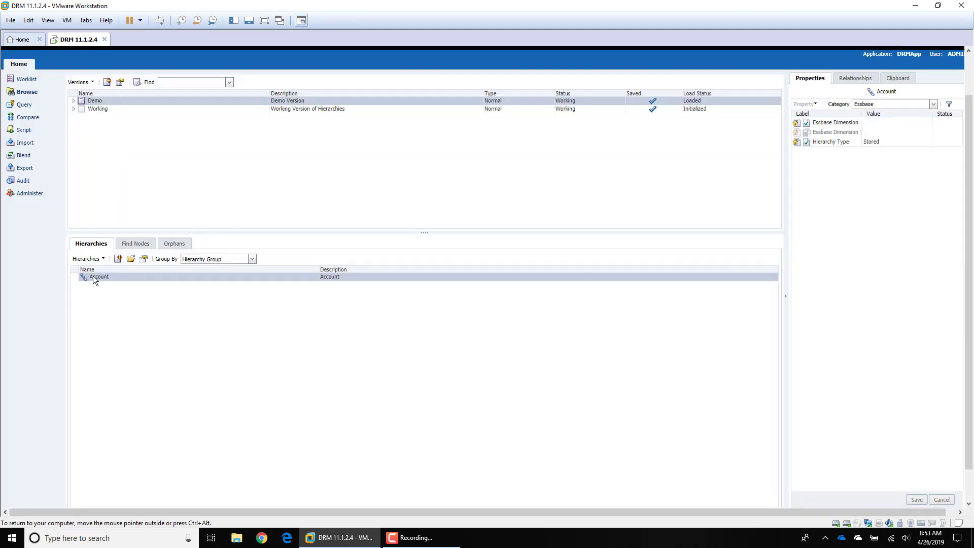
{"action": "double_click", "coordinate": [93, 276]}
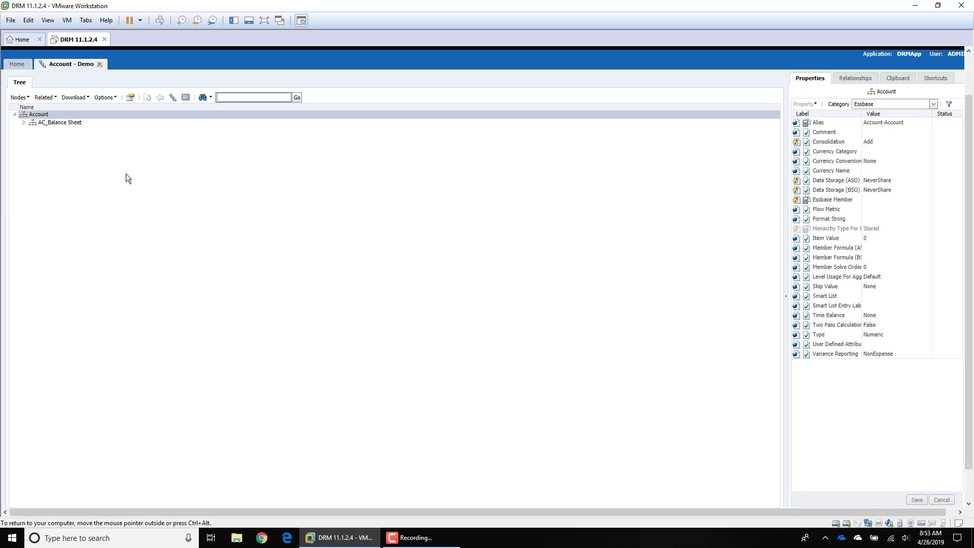
{"action": "left_click", "coordinate": [933, 104]}
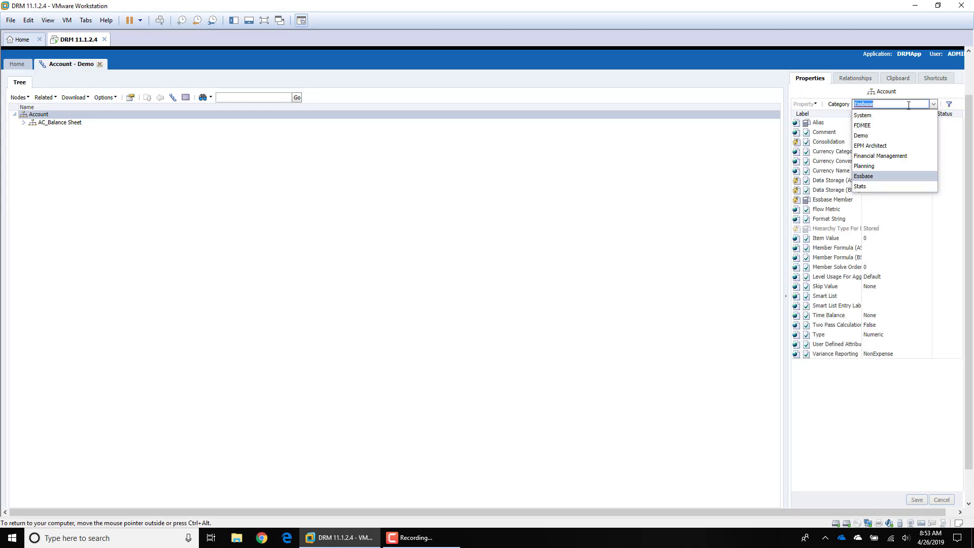
{"action": "left_click", "coordinate": [867, 136]}
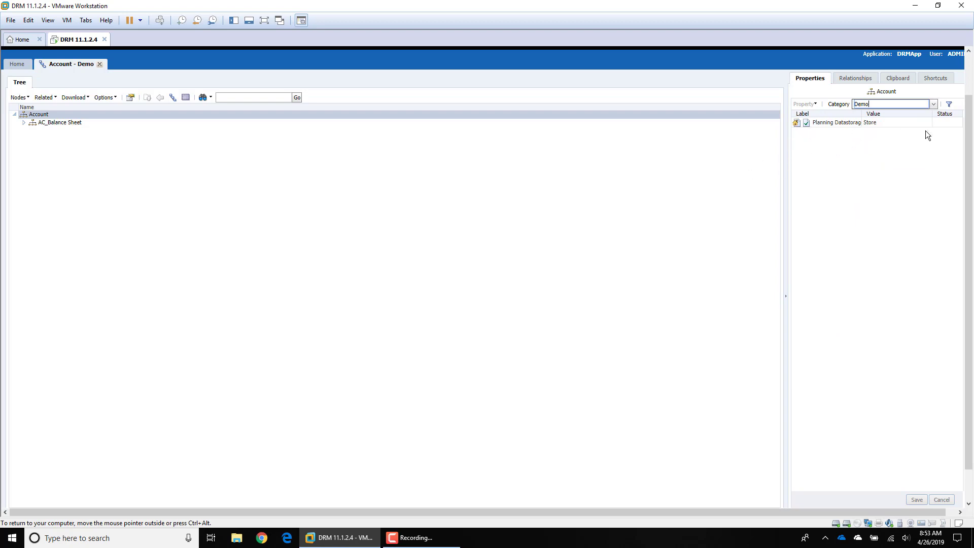
Select the AC_Cash node under AC_Current Assets and check which values its Planning Datastorage property offers.
{"action": "left_click", "coordinate": [24, 124]}
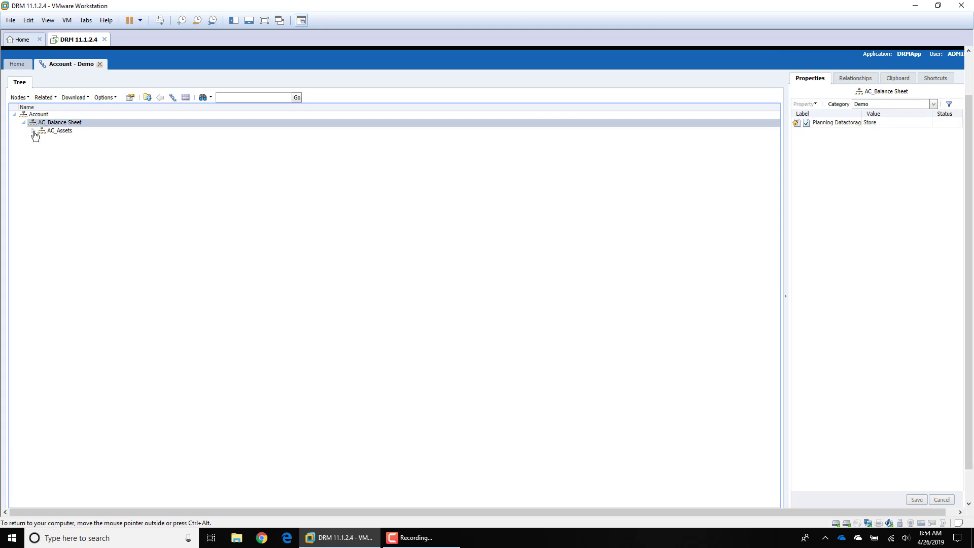
{"action": "left_click", "coordinate": [32, 131]}
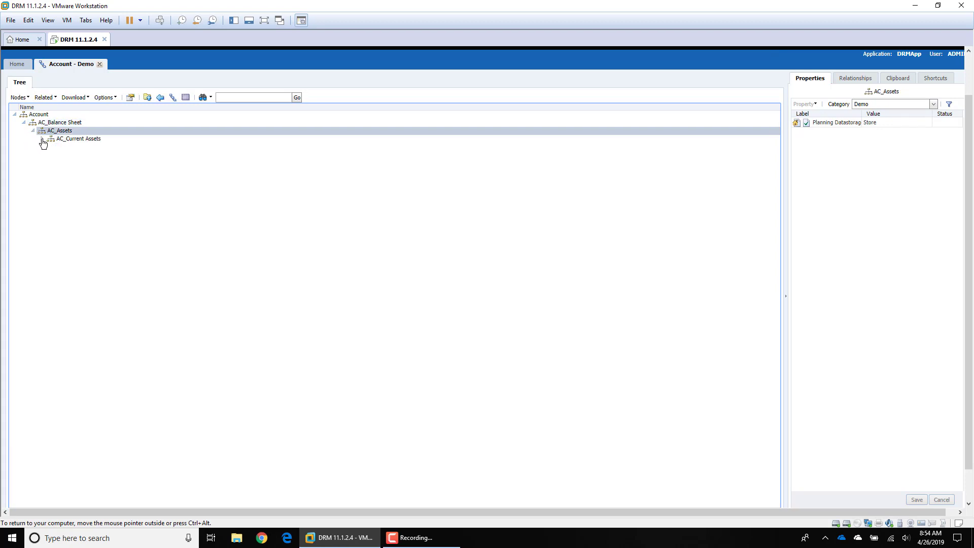
{"action": "left_click", "coordinate": [42, 139]}
{"action": "left_click", "coordinate": [75, 146]}
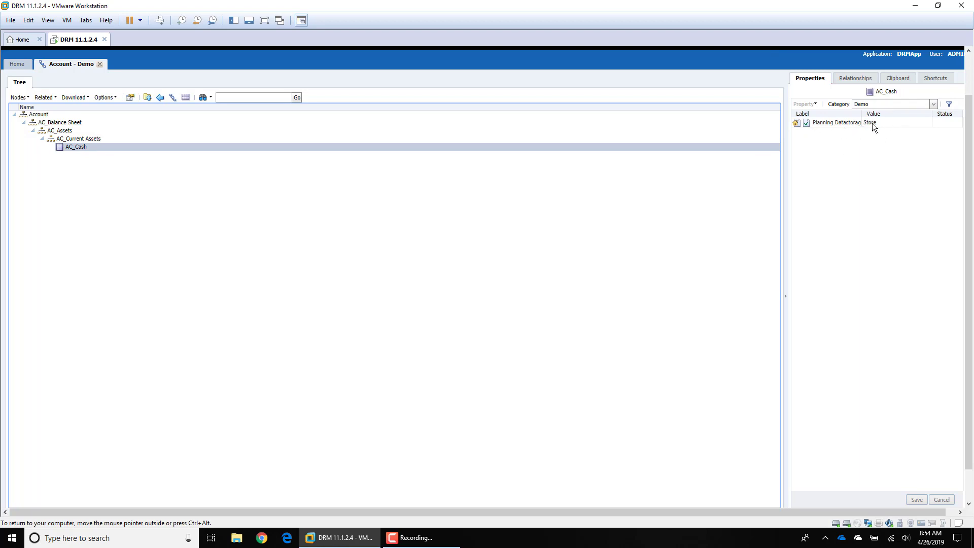
{"action": "left_click", "coordinate": [935, 108]}
{"action": "left_click", "coordinate": [920, 125]}
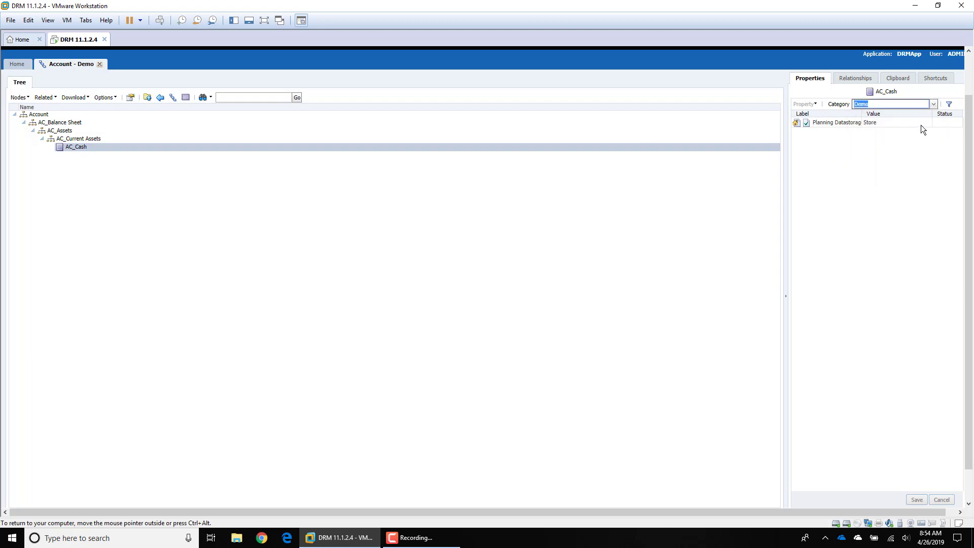
{"action": "left_click", "coordinate": [919, 126]}
{"action": "left_click", "coordinate": [927, 126]}
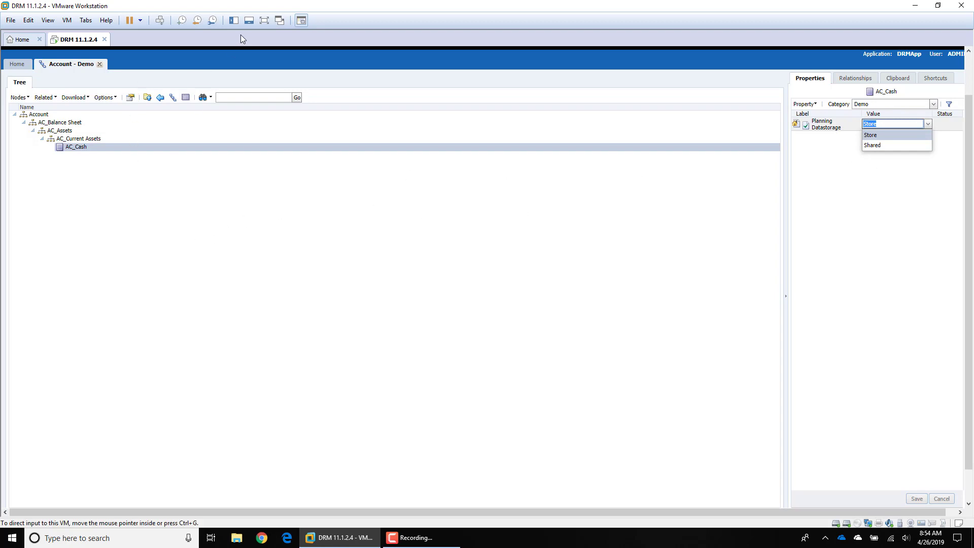
{"action": "left_click", "coordinate": [504, 79]}
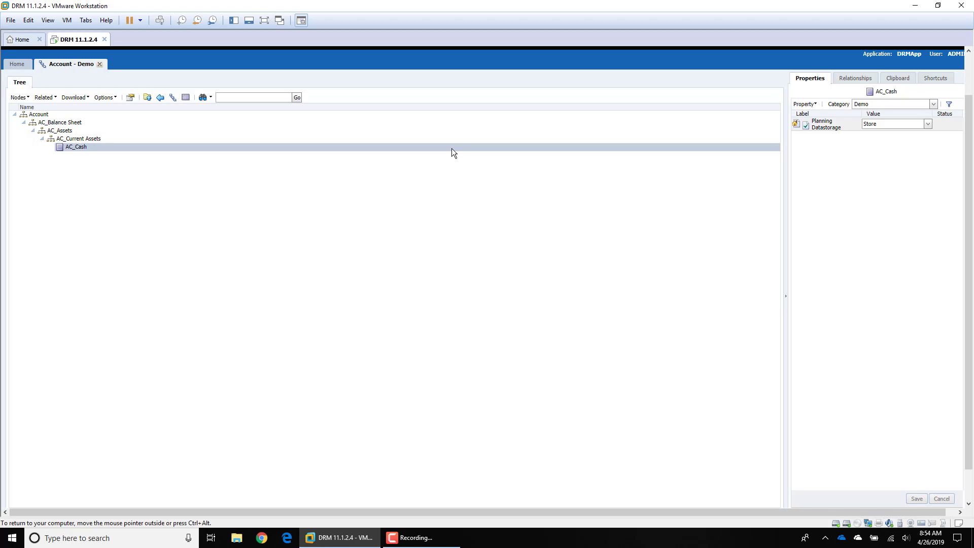
{"action": "left_click", "coordinate": [412, 537]}
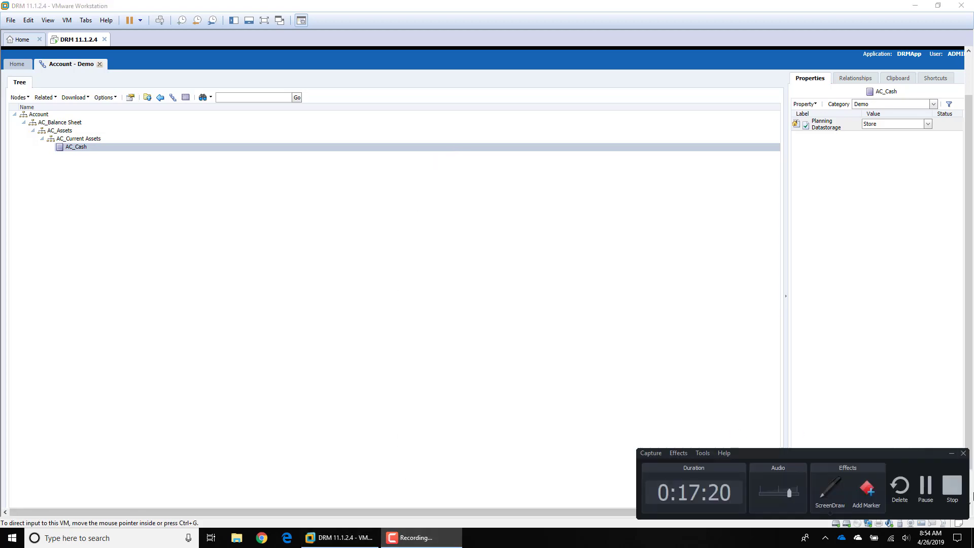